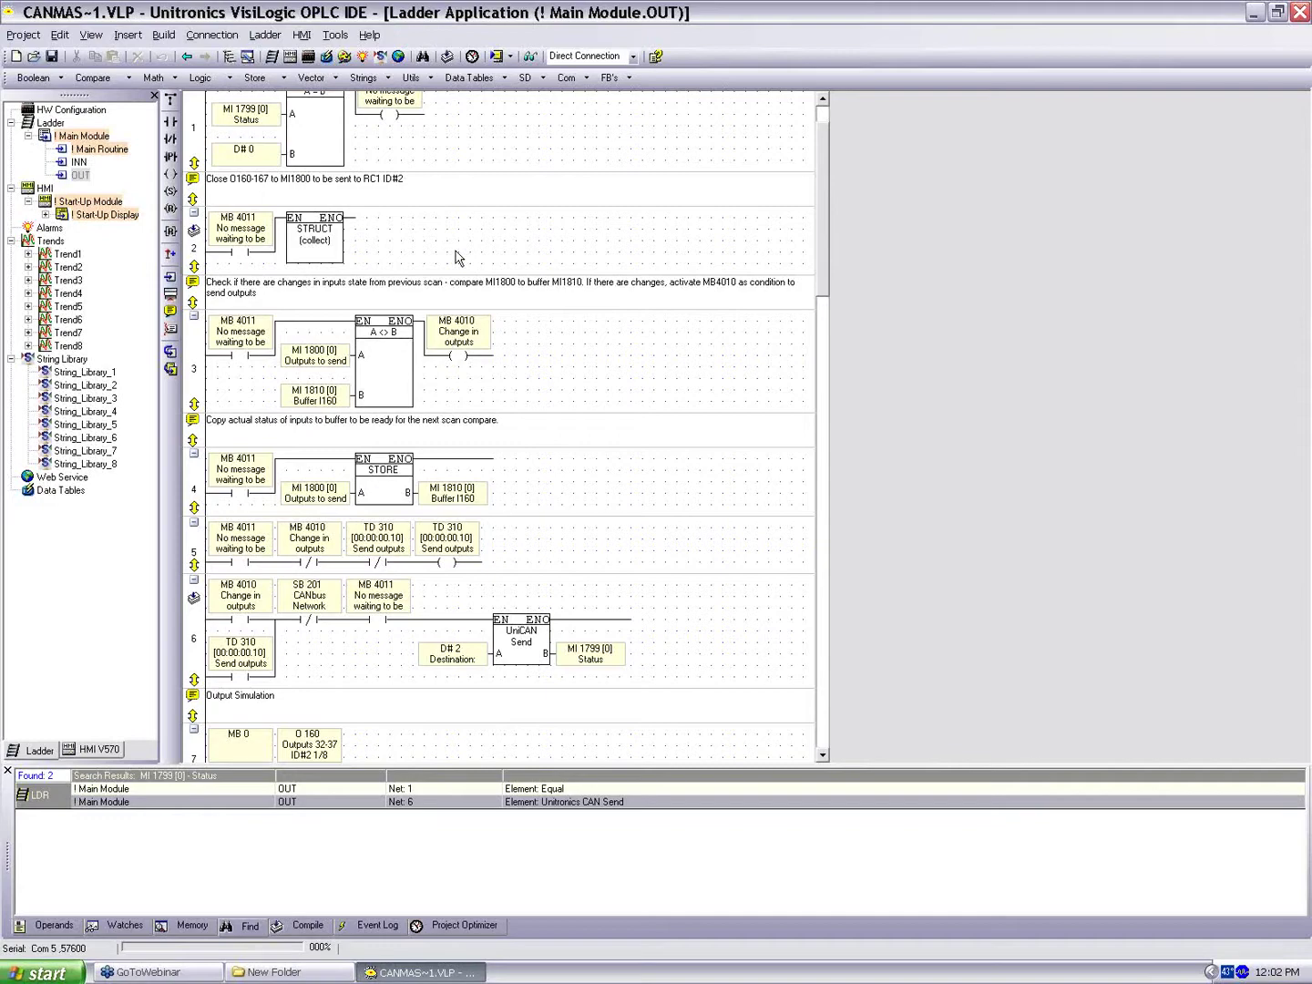
- In the master ladder, inspect the MI 1810 buffer, MI 1800 outputs-to-send and the net 2 STRUCT collect block
{"action": "scroll", "coordinate": [291, 287], "scroll_direction": "down", "scroll_amount": 1}
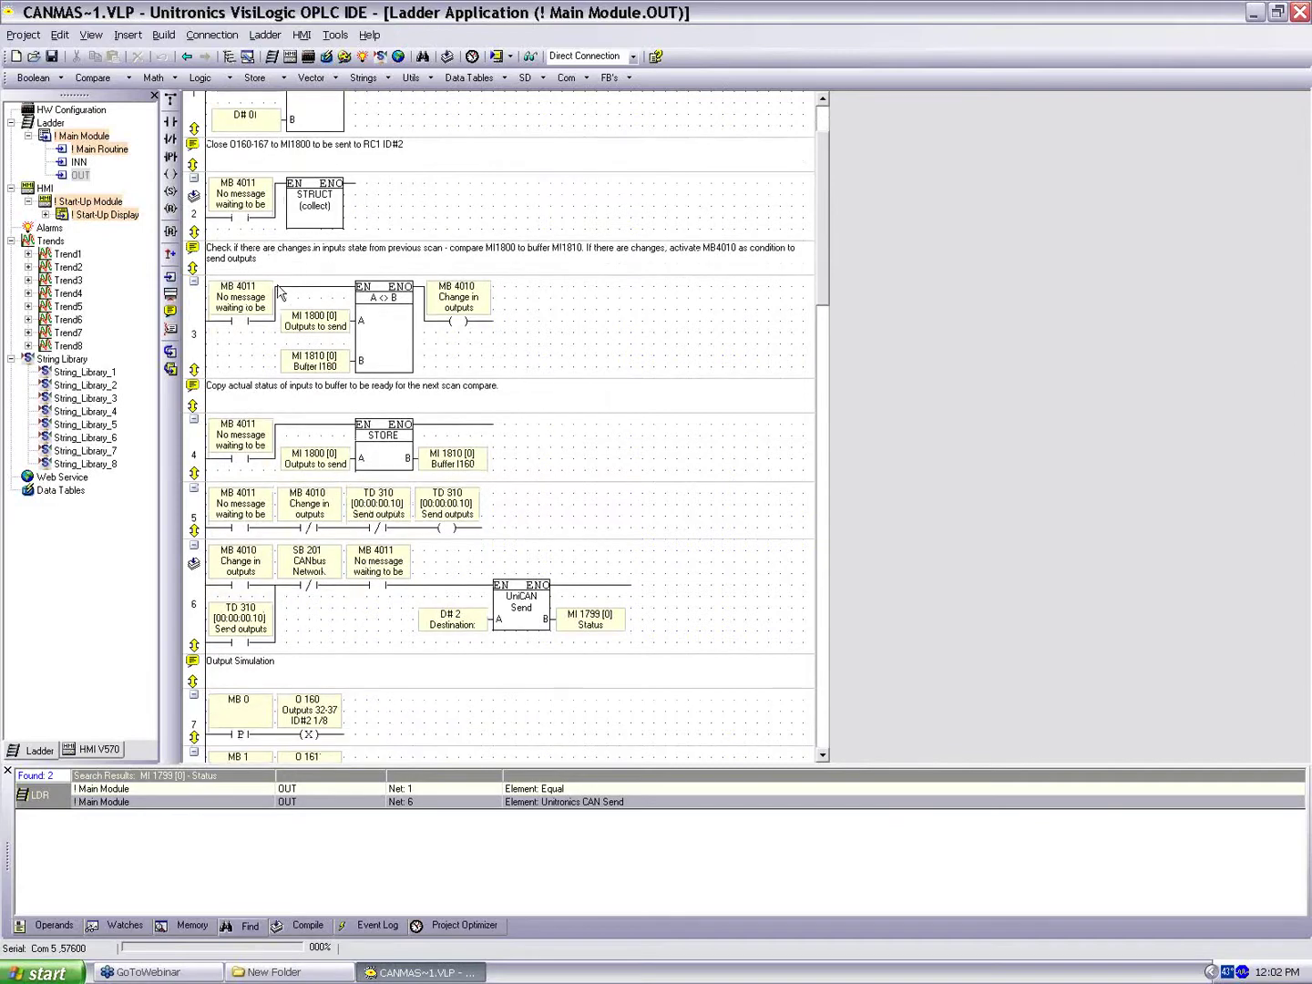
{"action": "scroll", "coordinate": [255, 368], "scroll_direction": "down", "scroll_amount": 3}
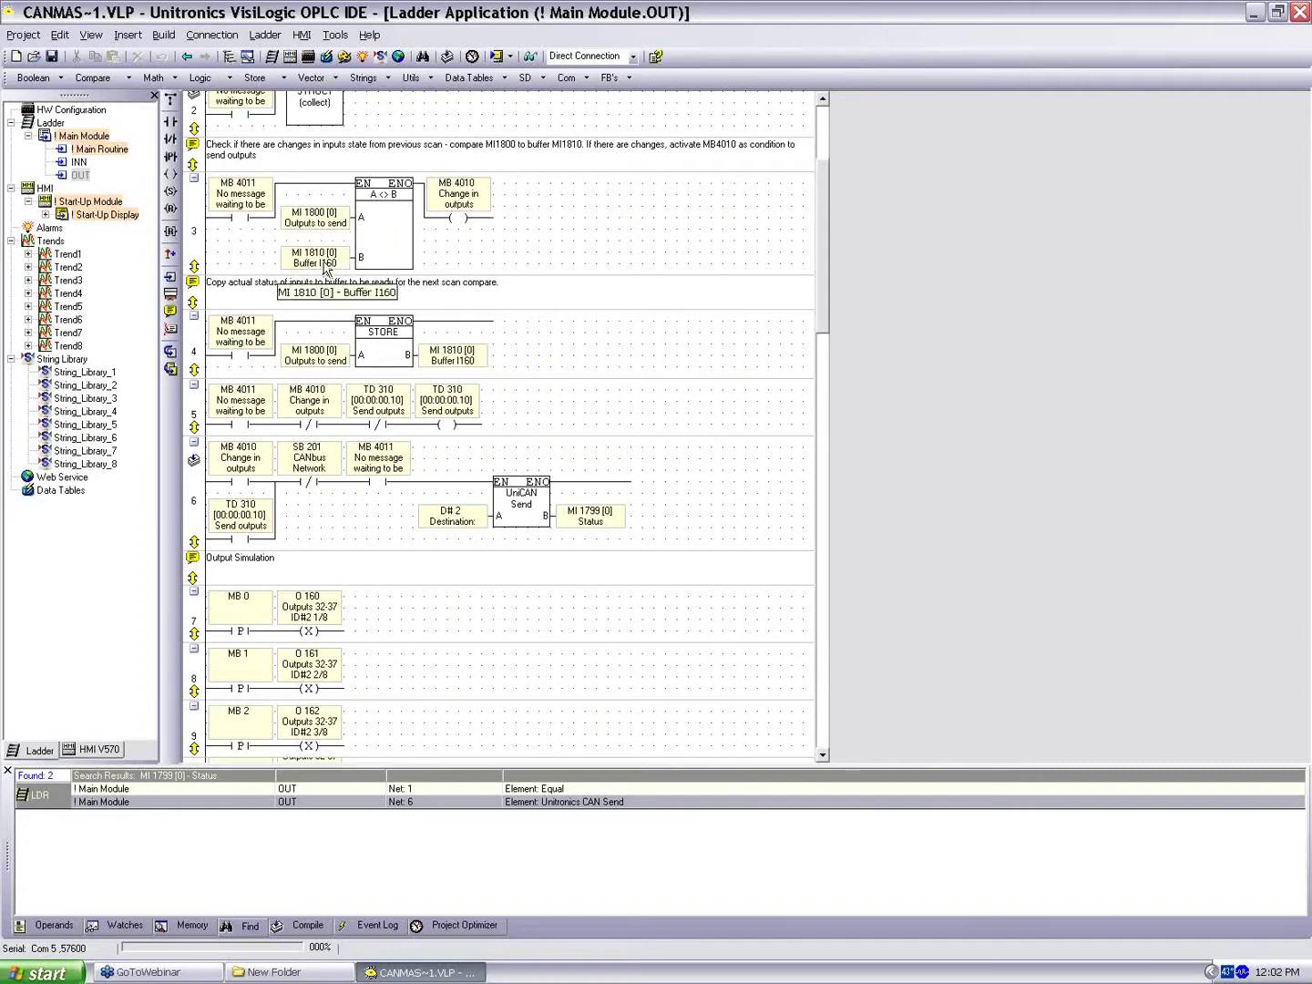
{"action": "left_click", "coordinate": [324, 265]}
{"action": "left_click", "coordinate": [511, 352]}
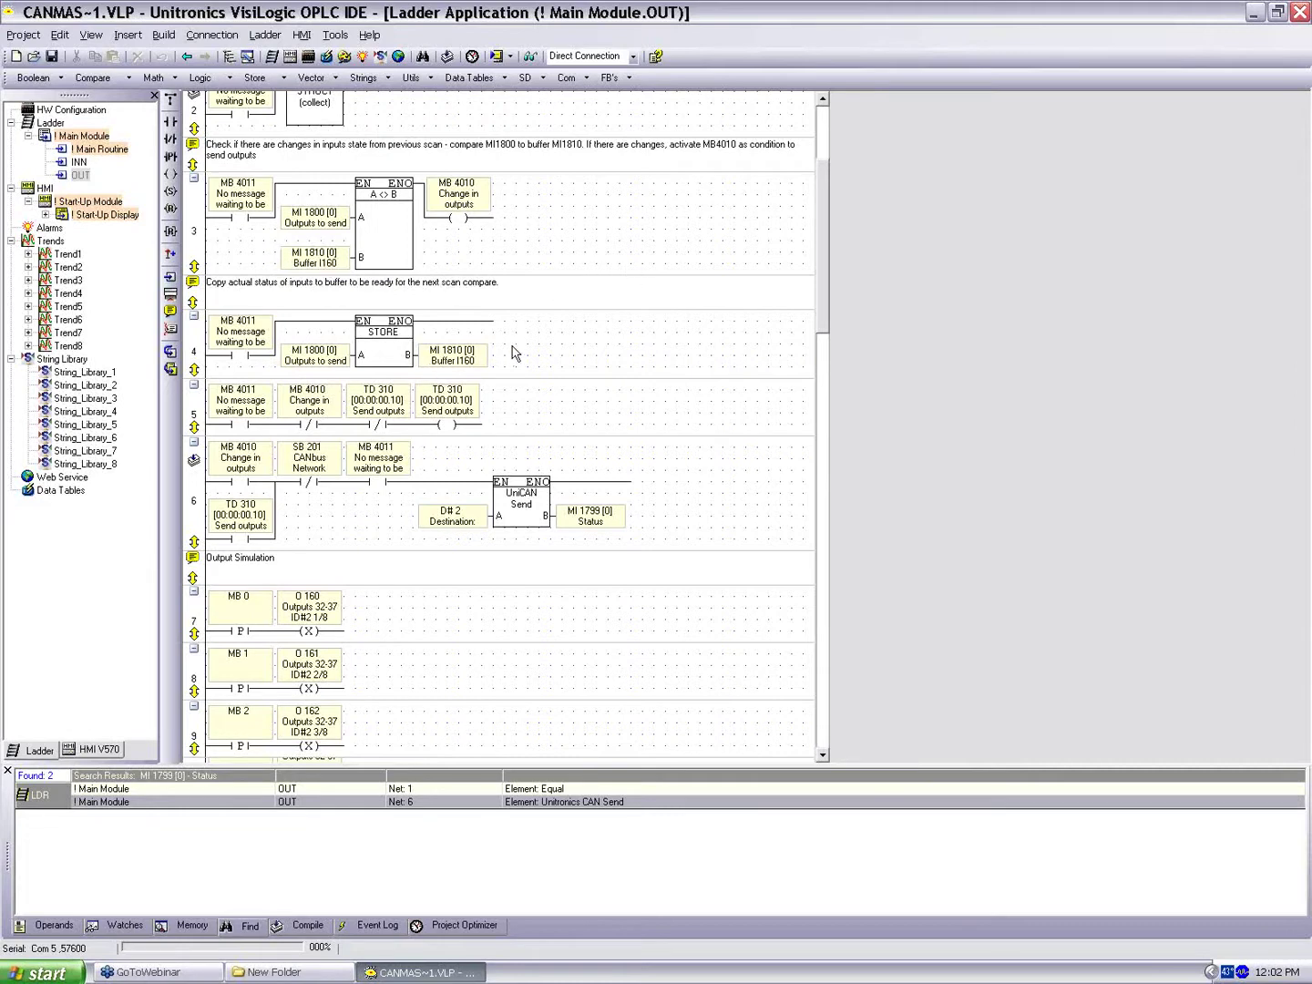
{"action": "left_click", "coordinate": [315, 367]}
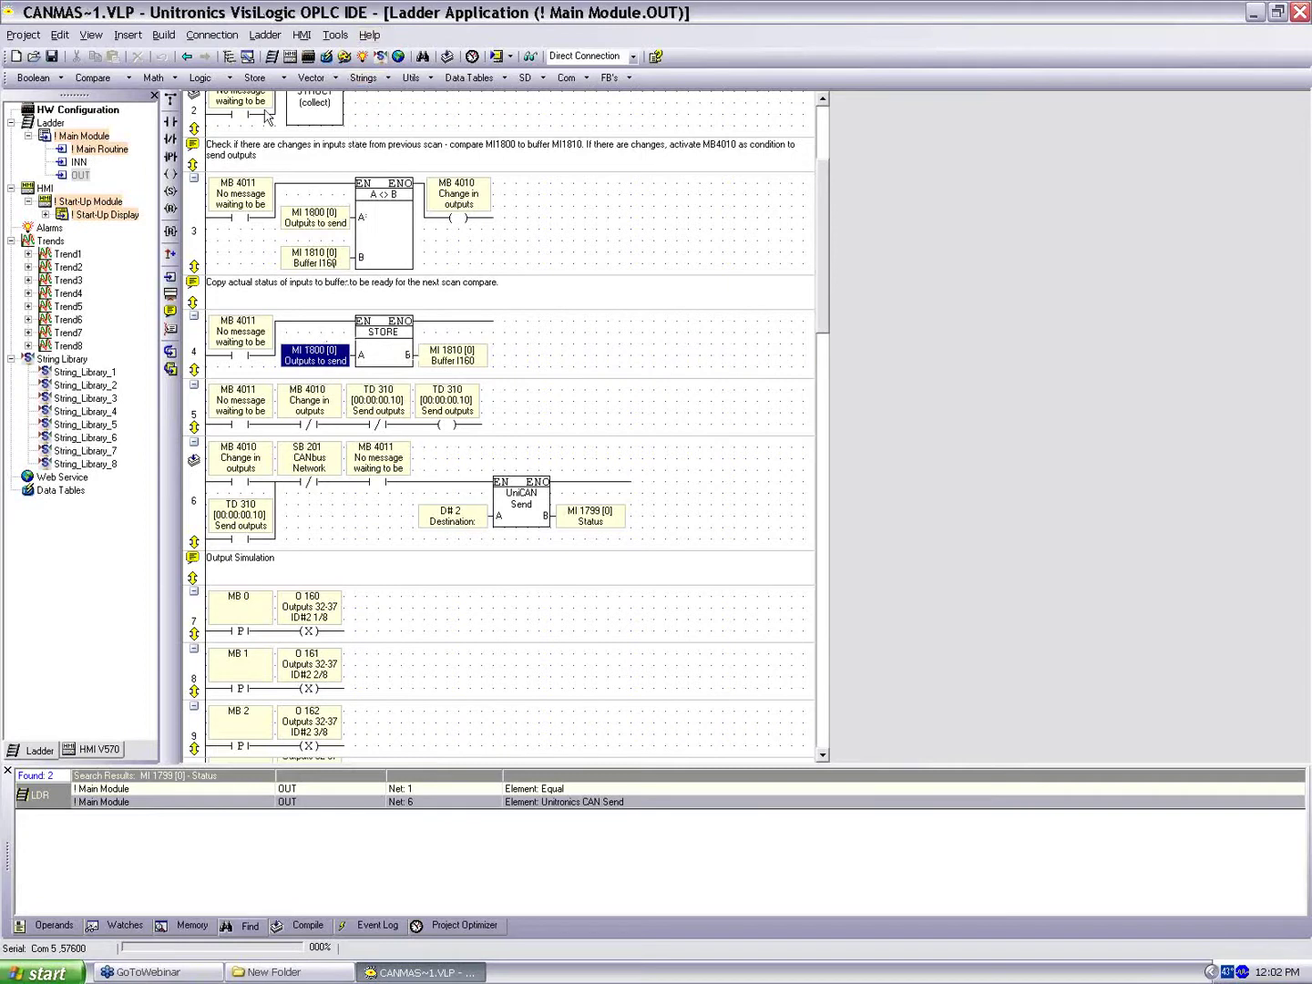
{"action": "left_click", "coordinate": [324, 109]}
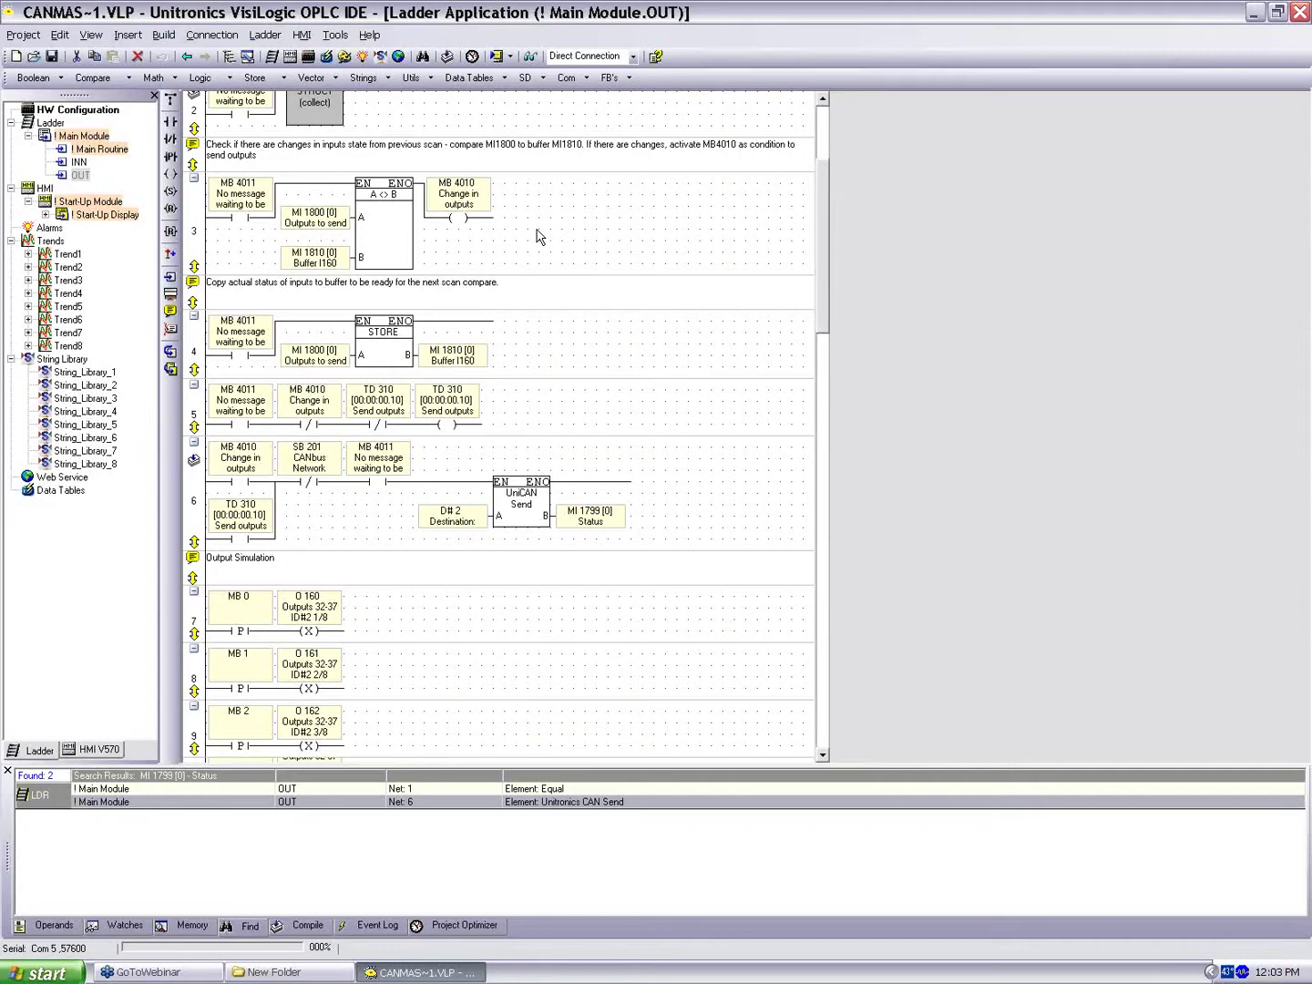
- Review the UniCAN Send block and its rung in net 6
{"action": "scroll", "coordinate": [432, 240], "scroll_direction": "up", "scroll_amount": 1}
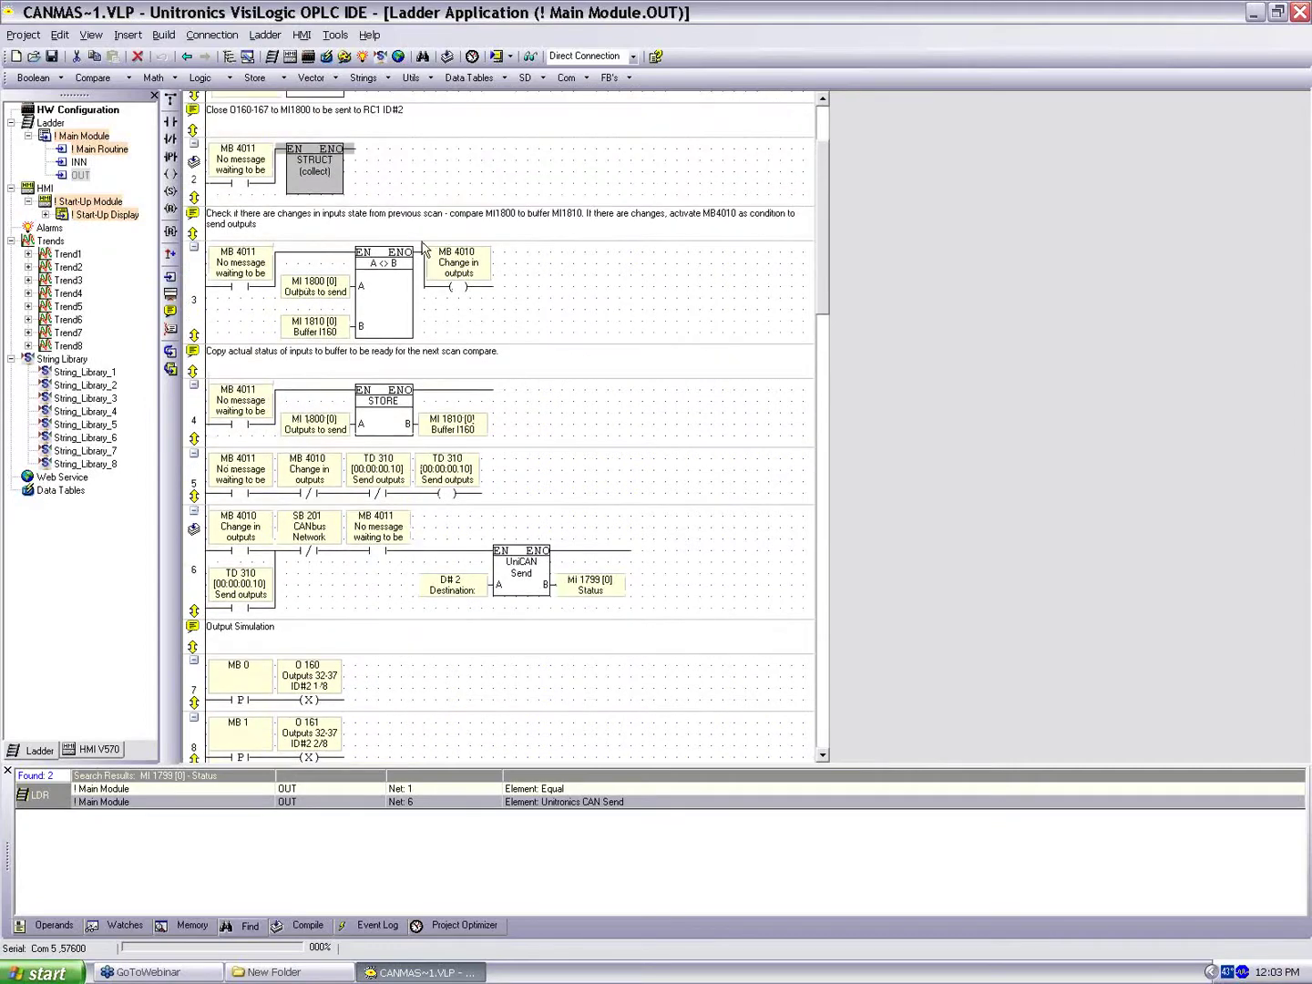
{"action": "scroll", "coordinate": [351, 628], "scroll_direction": "down", "scroll_amount": 4}
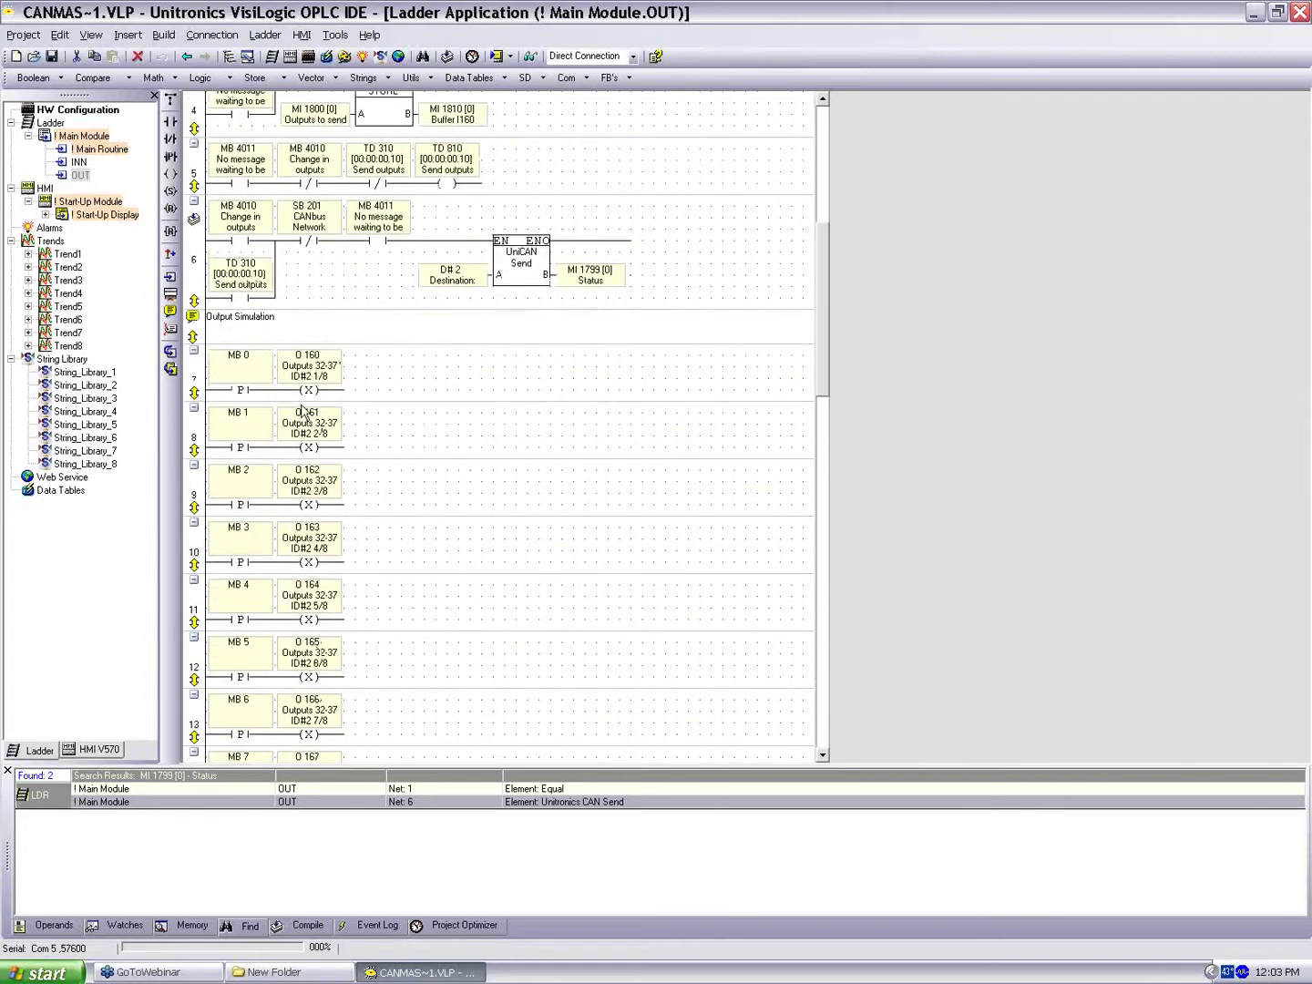
{"action": "scroll", "coordinate": [384, 410], "scroll_direction": "up", "scroll_amount": 2}
{"action": "scroll", "coordinate": [458, 218], "scroll_direction": "up", "scroll_amount": 1}
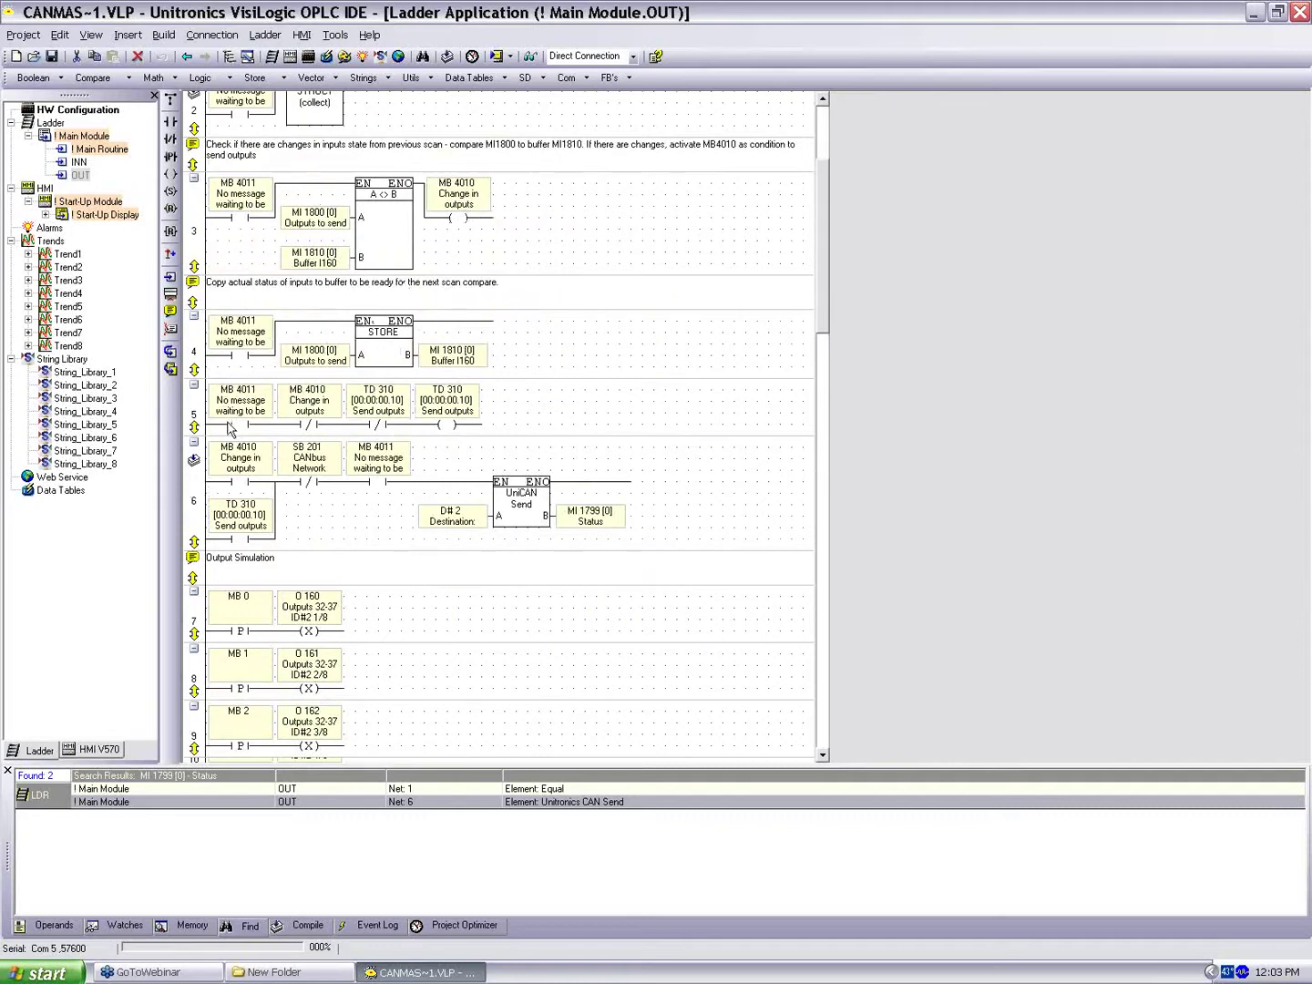
{"action": "left_click", "coordinate": [593, 419]}
{"action": "scroll", "coordinate": [593, 419], "scroll_direction": "down", "scroll_amount": 1}
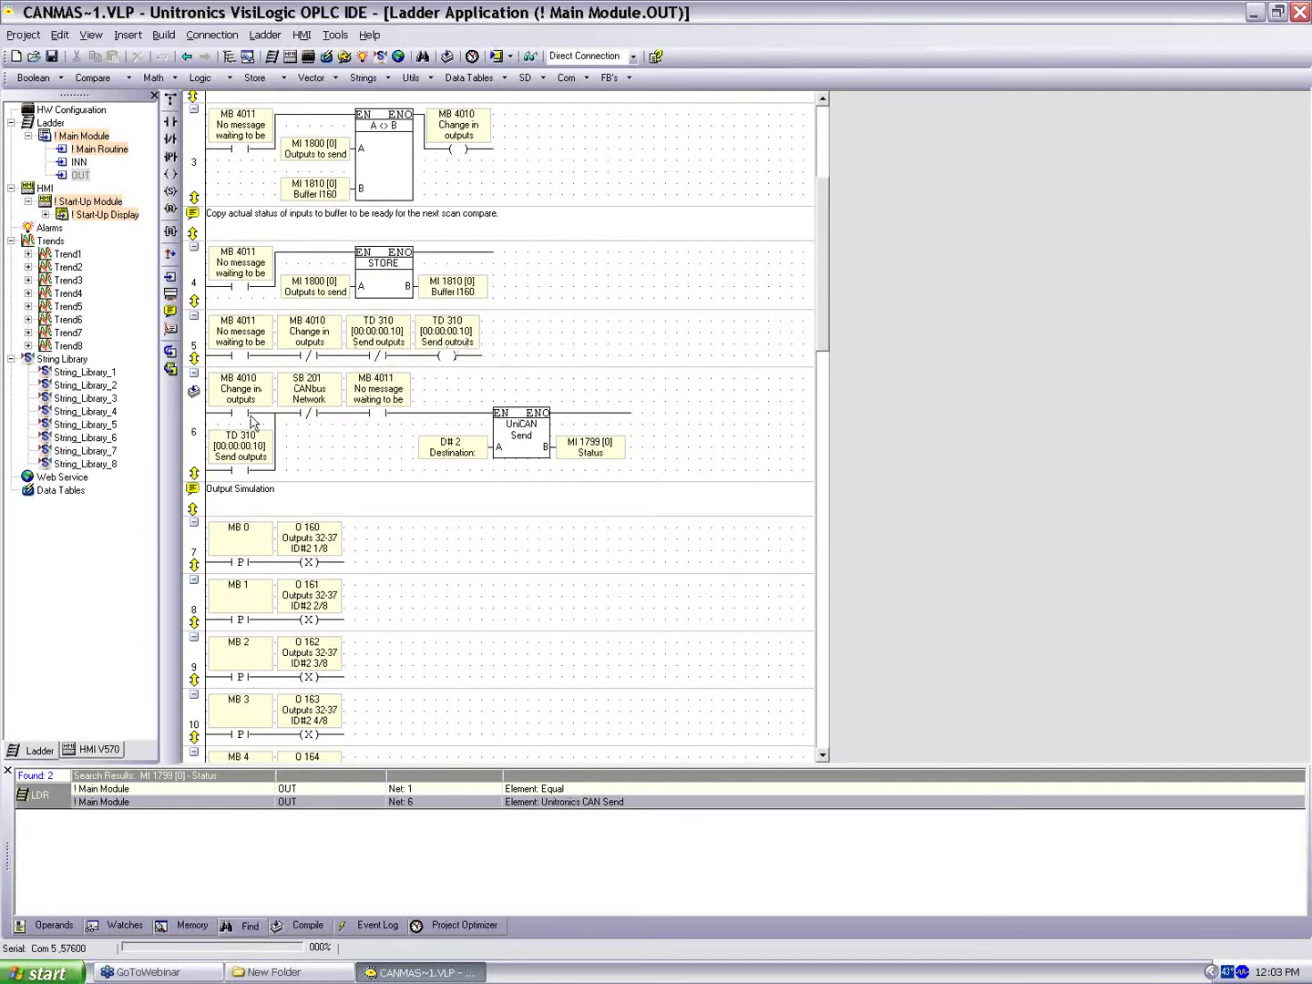
{"action": "left_click", "coordinate": [527, 450]}
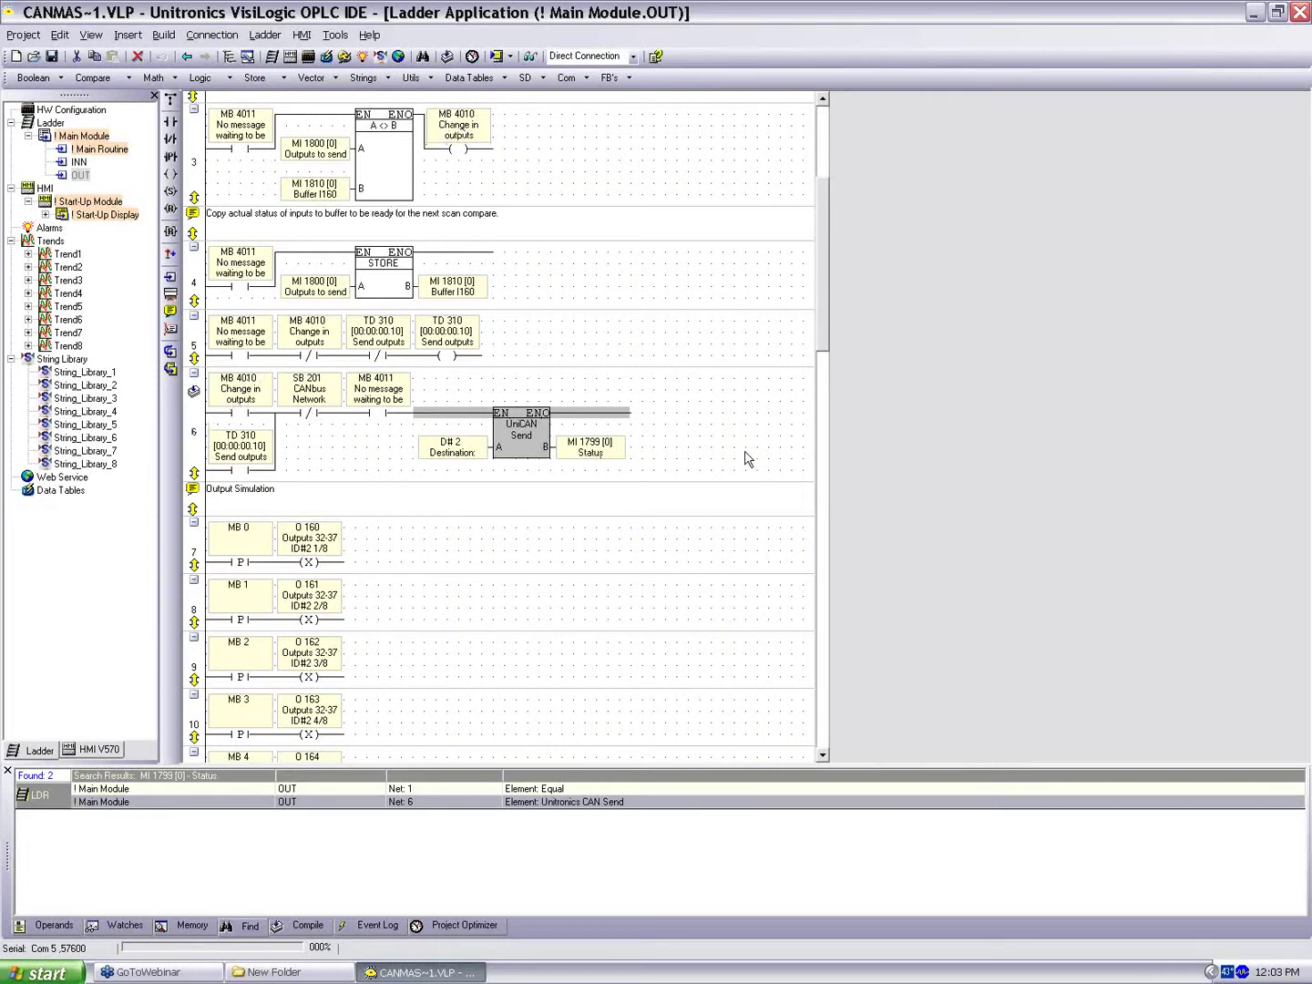
{"action": "left_click", "coordinate": [393, 459]}
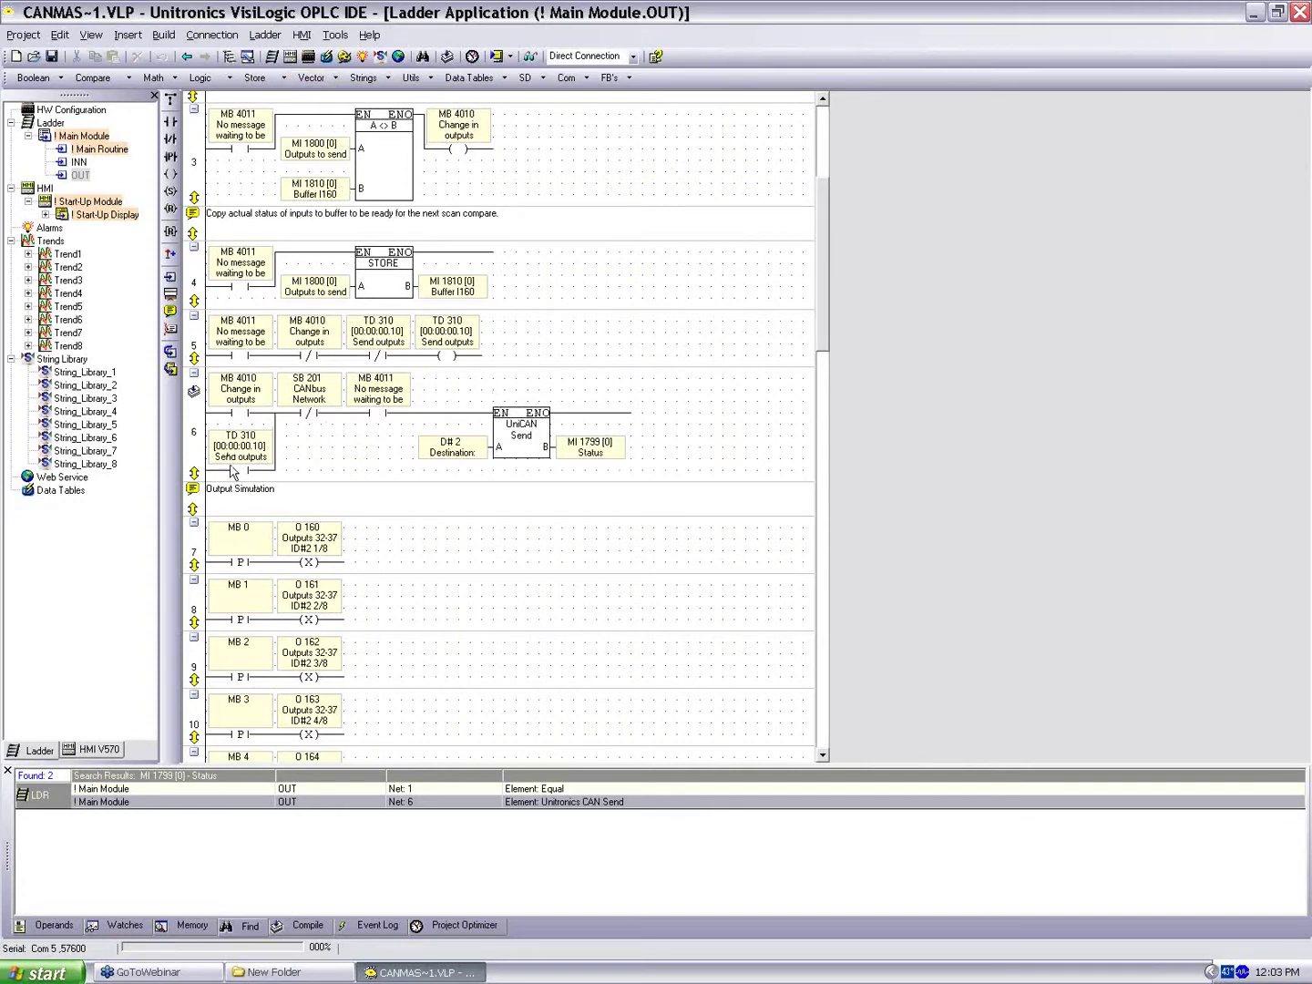
{"action": "left_click", "coordinate": [527, 435]}
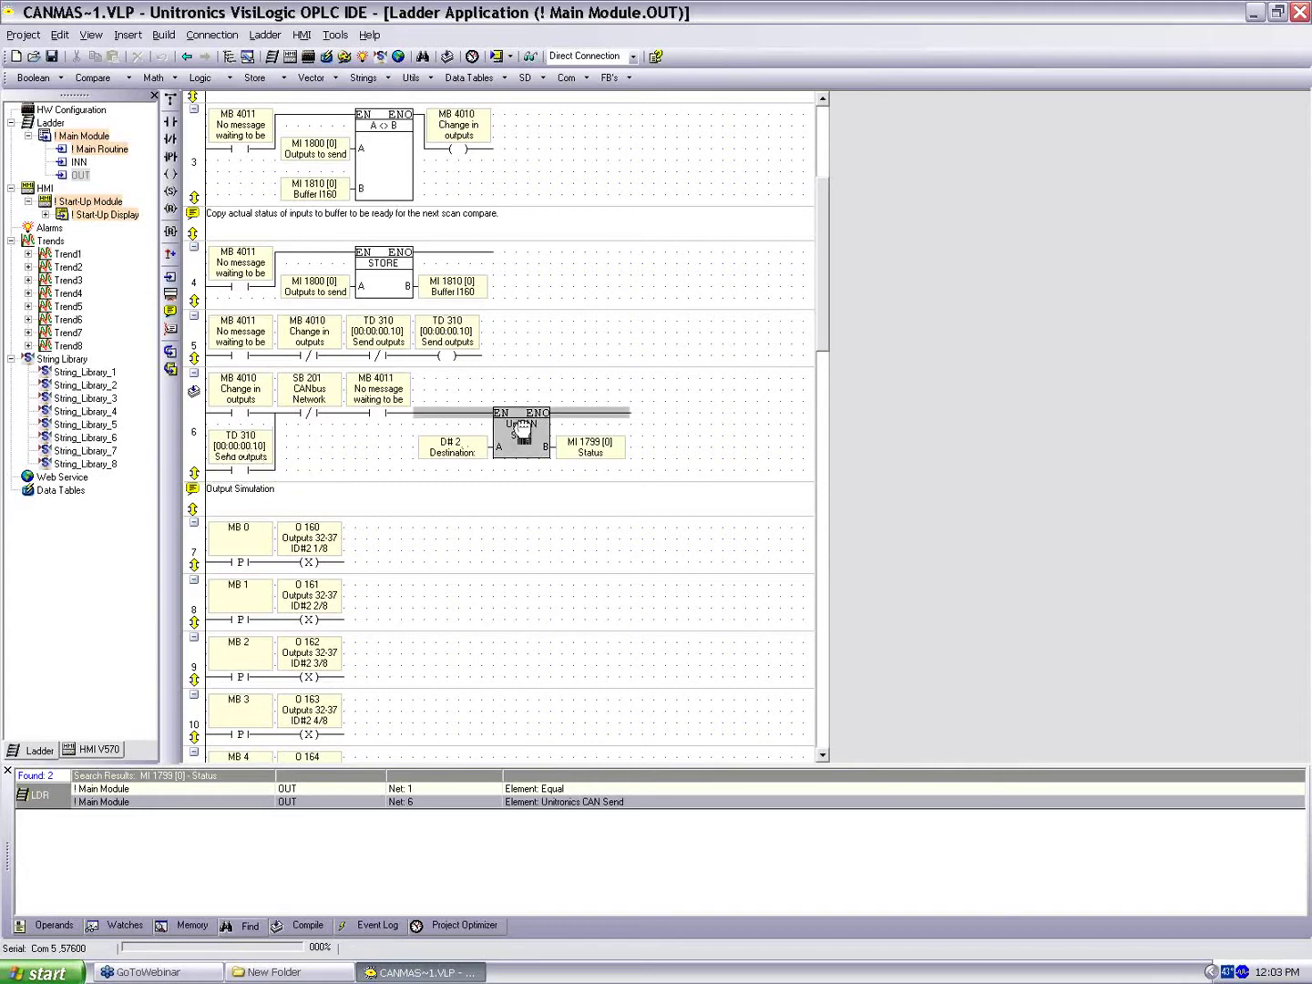
{"action": "left_click", "coordinate": [745, 460]}
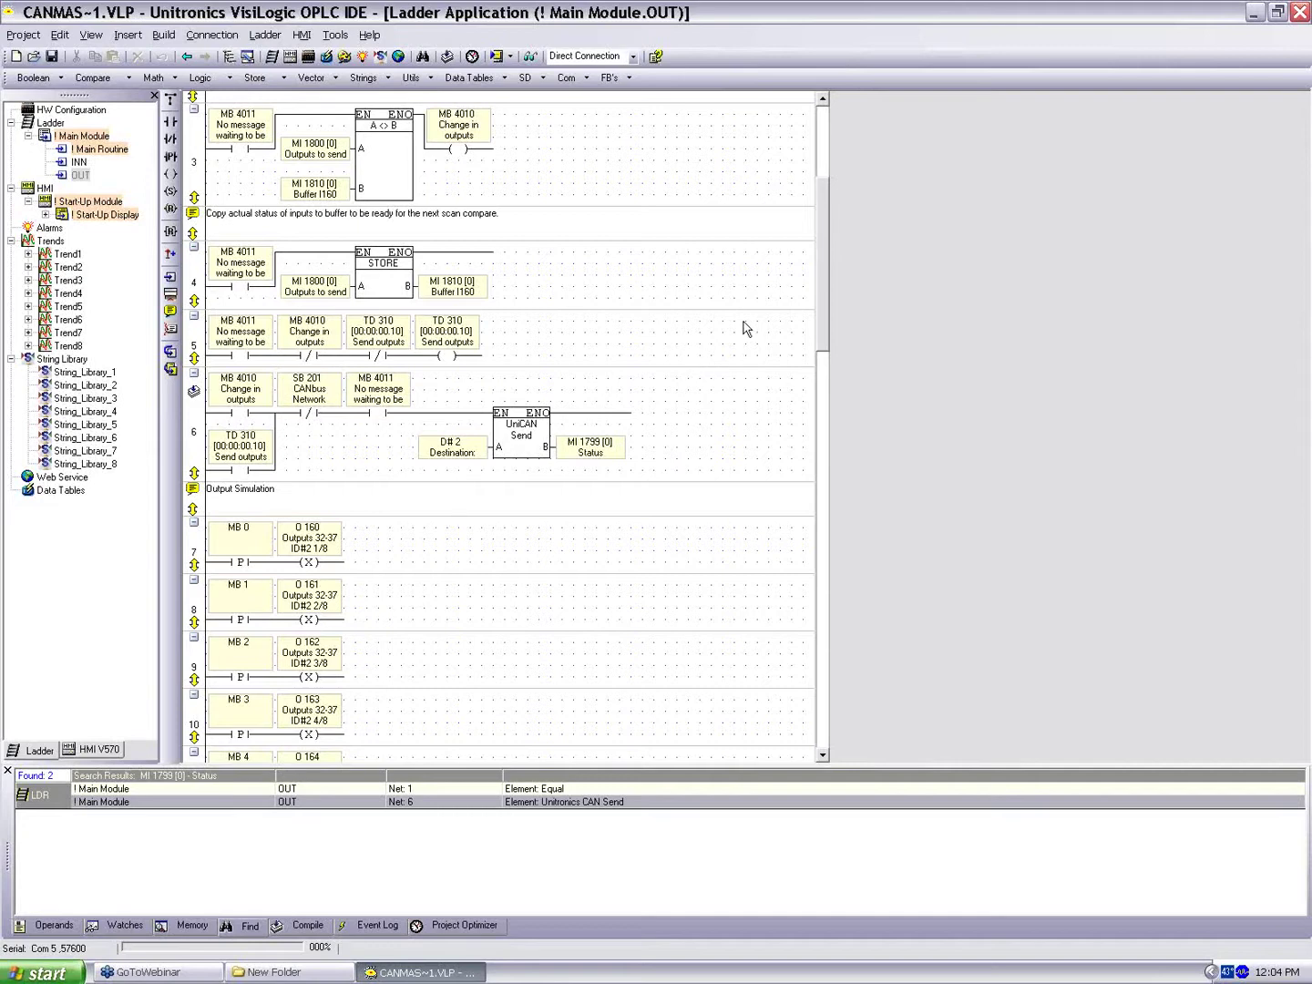
- Close the CAN master project, saving its changes, and select EX-RC1 Mk2.vlp in New Folder
{"action": "left_click", "coordinate": [1300, 13]}
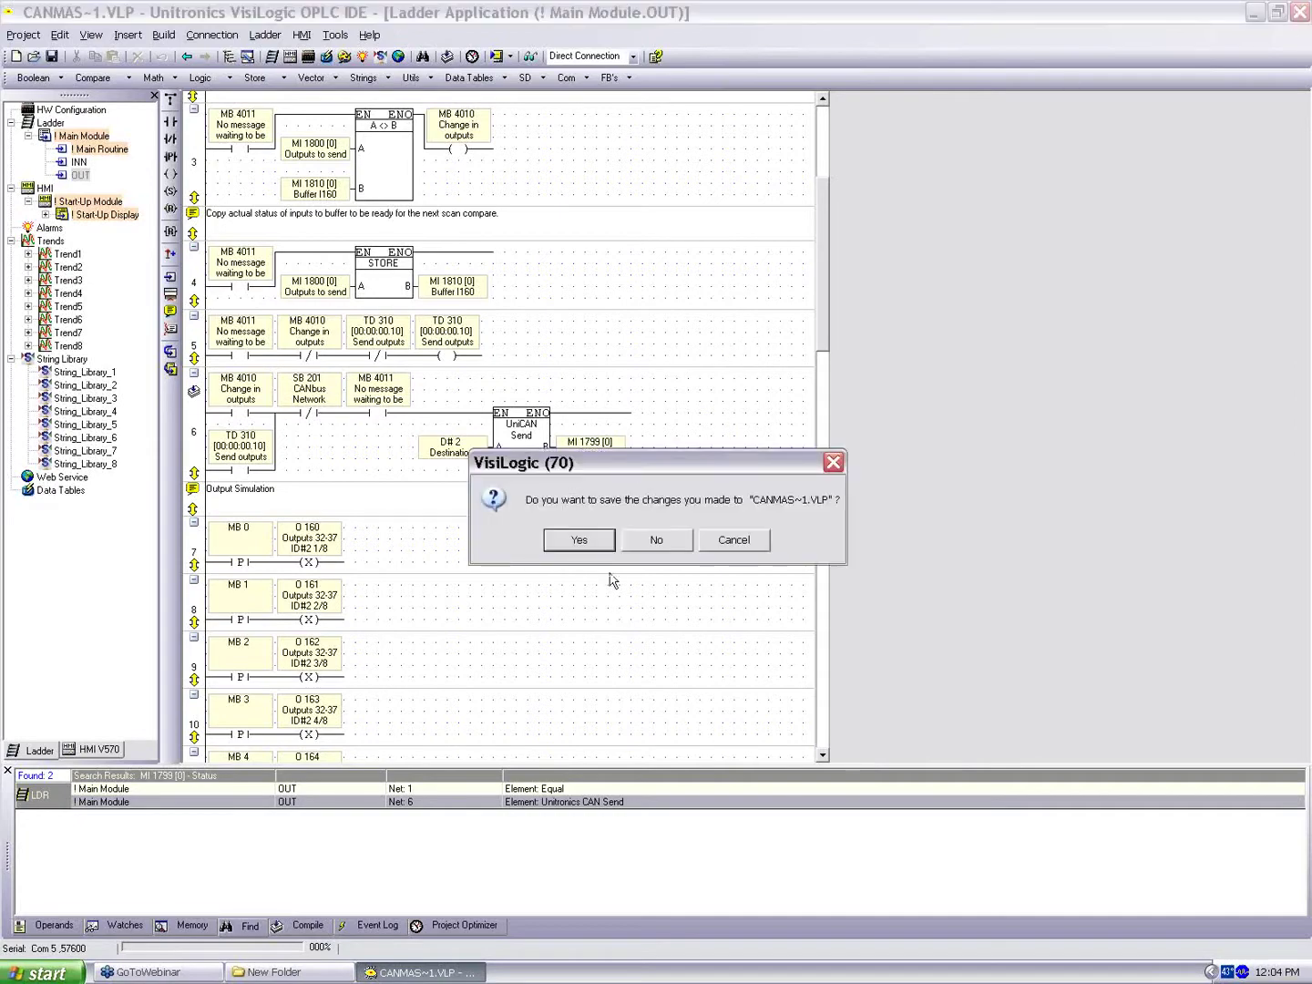
{"action": "left_click", "coordinate": [583, 546]}
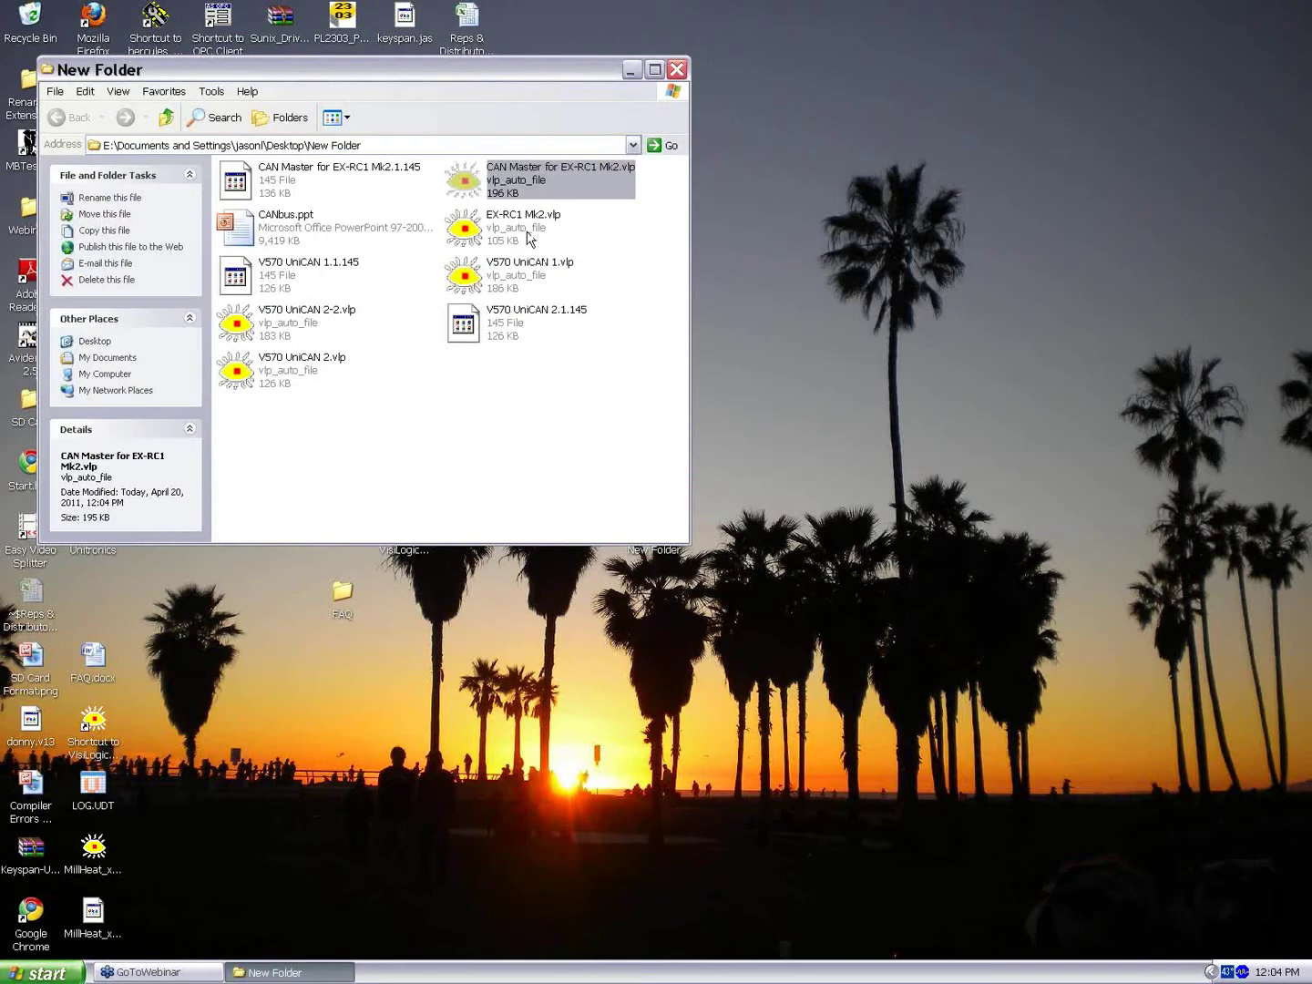
{"action": "left_click", "coordinate": [527, 235]}
- Open EX-RC1 Mk2.vlp, then view its Main Routine, IN and Out ladders, scrolling Out to the top
{"action": "double_click", "coordinate": [526, 235]}
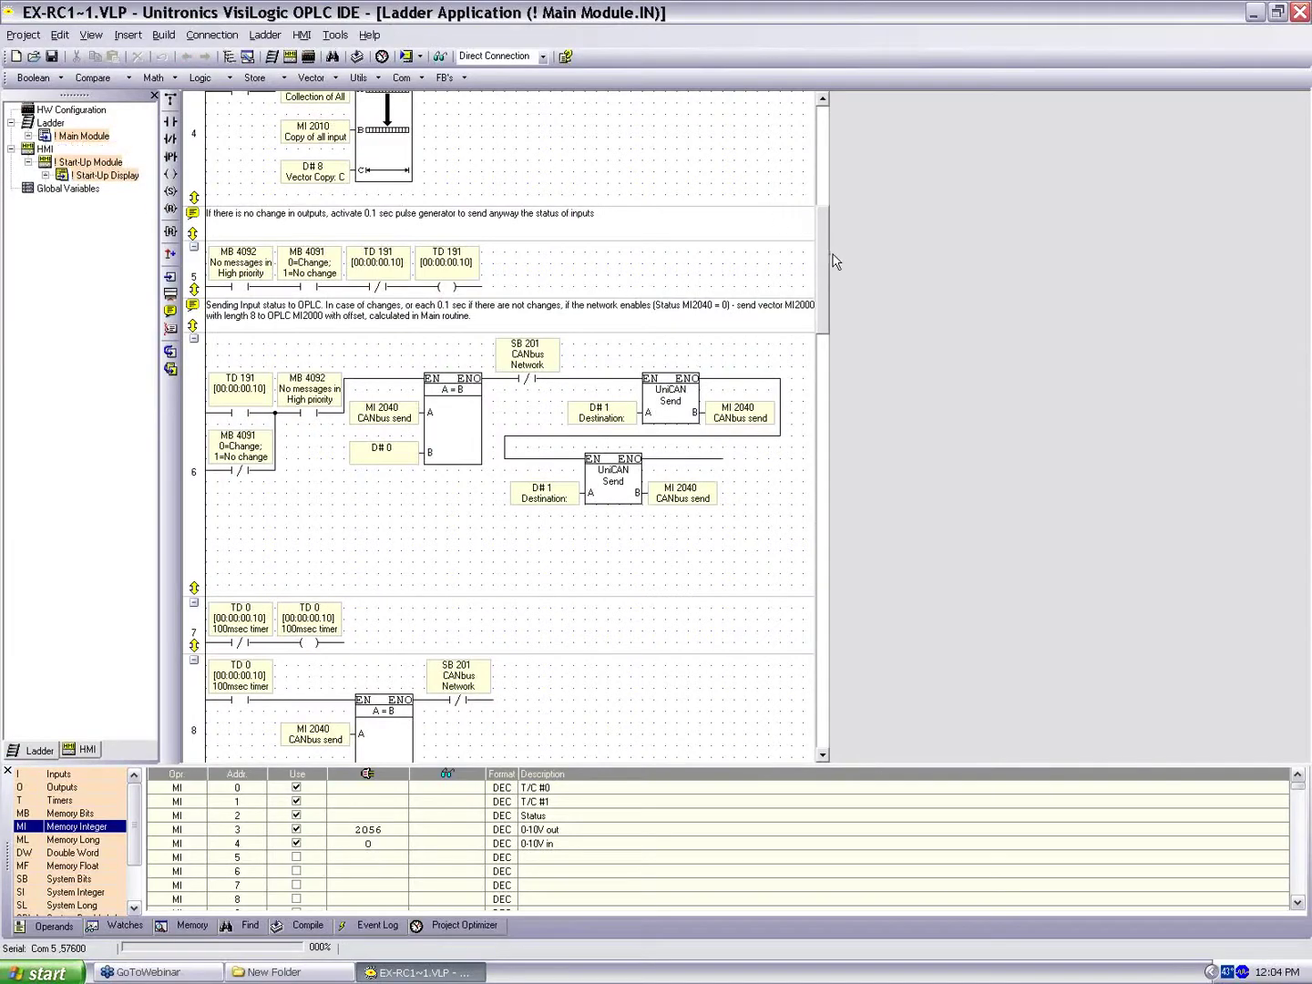
{"action": "scroll", "coordinate": [809, 201], "scroll_direction": "up", "scroll_amount": 5}
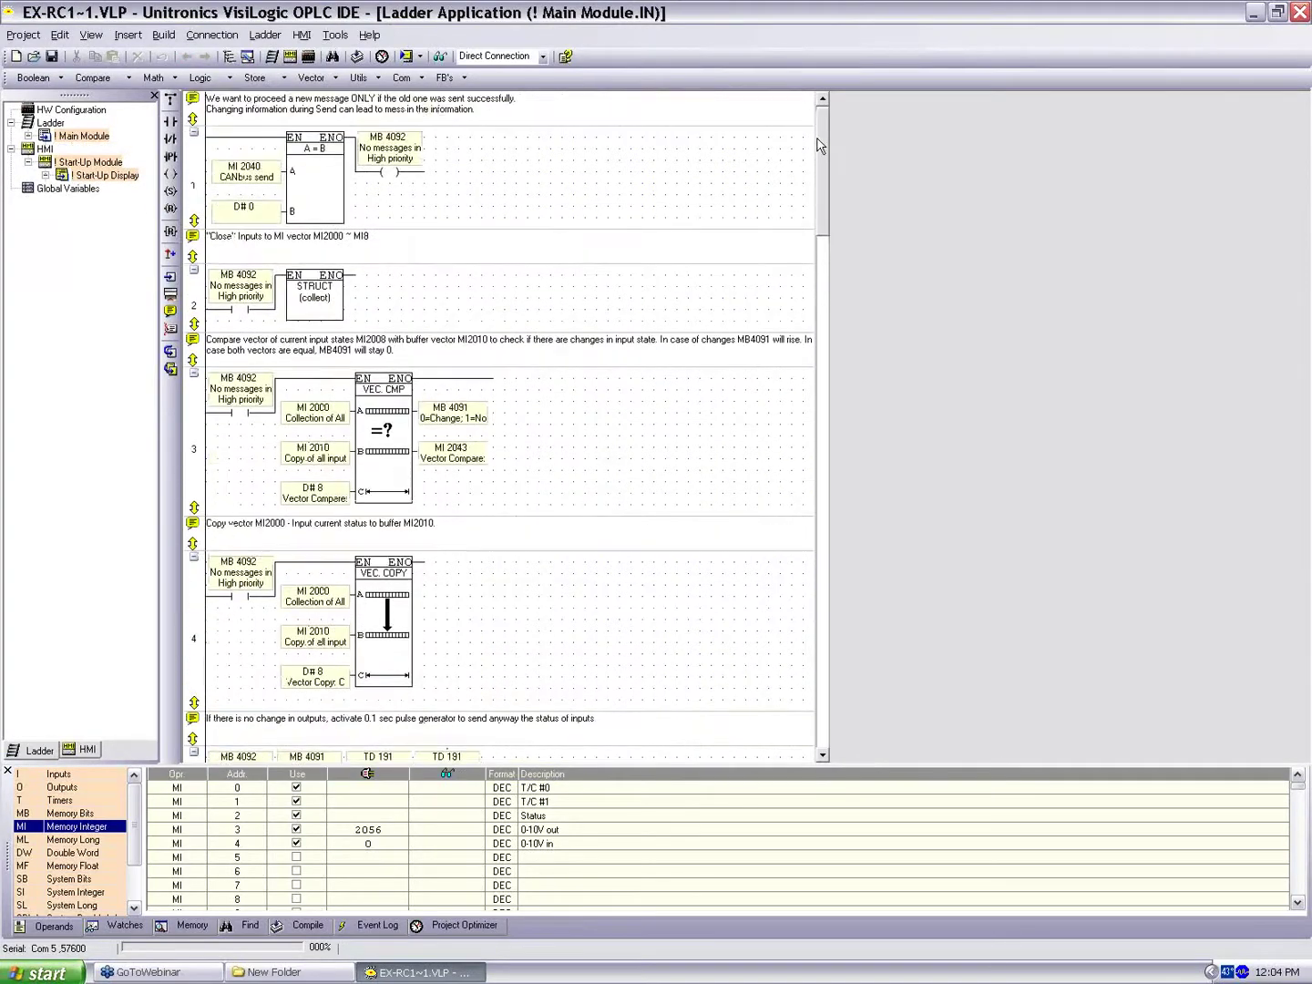
{"action": "left_click", "coordinate": [30, 136]}
{"action": "left_click", "coordinate": [98, 149]}
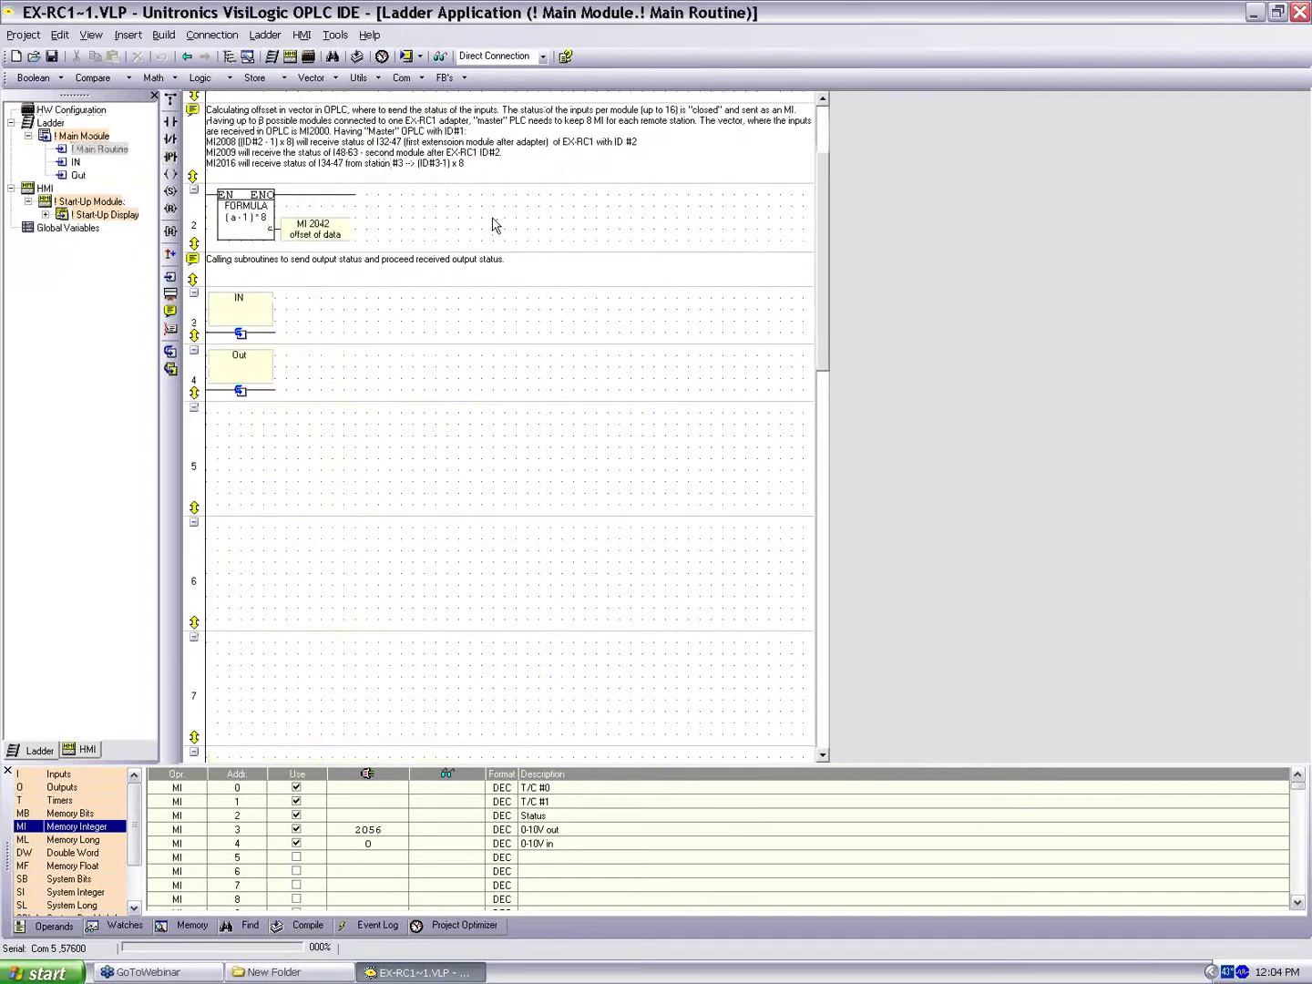
{"action": "left_click", "coordinate": [72, 163]}
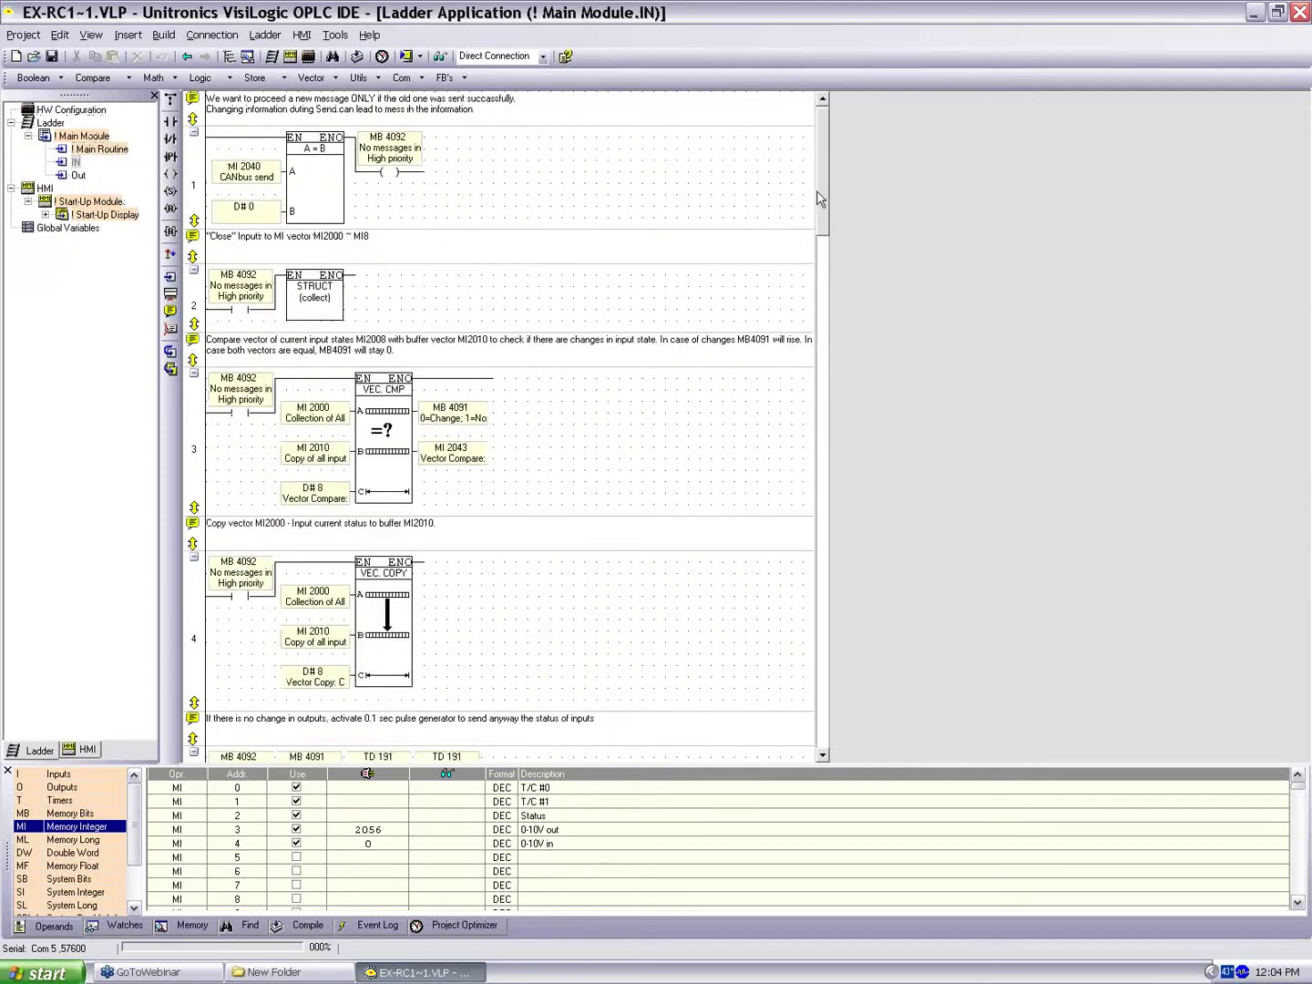
{"action": "left_click", "coordinate": [72, 175]}
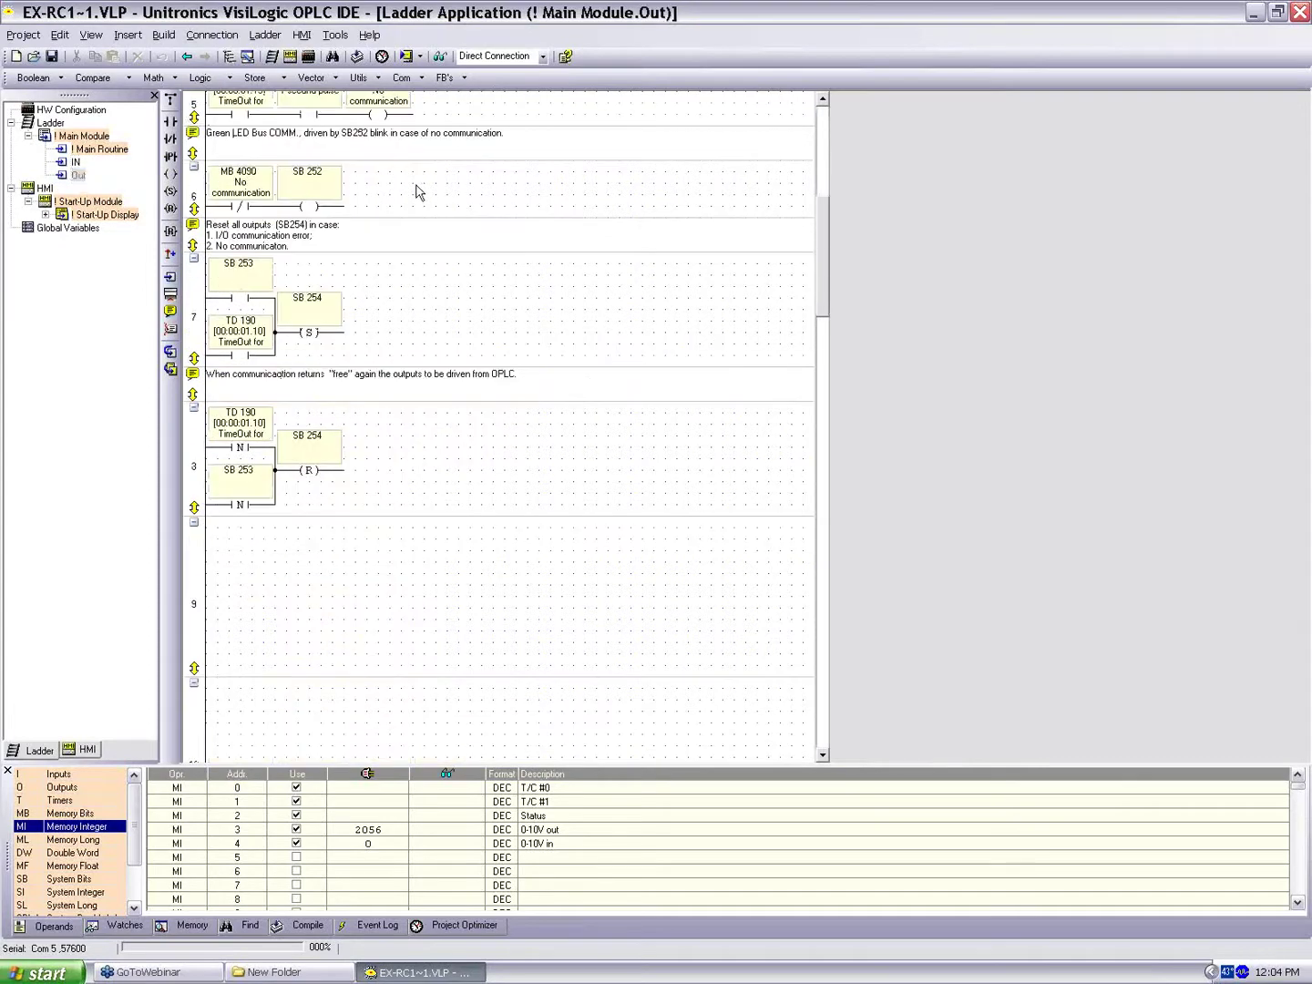
{"action": "left_click_drag", "start_coordinate": [830, 235], "coordinate": [818, 142]}
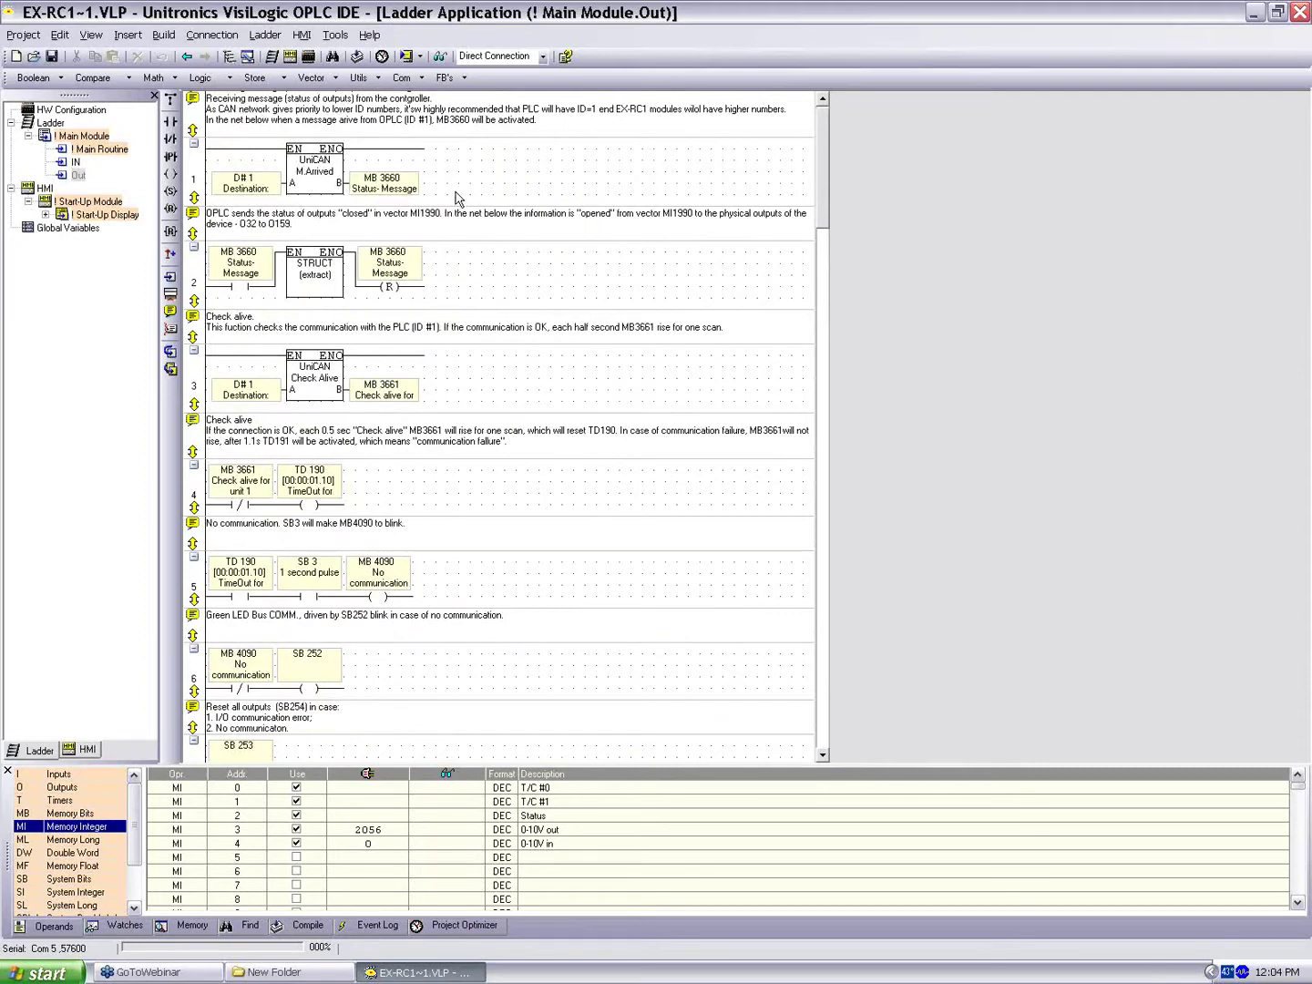
- Inspect net 1's UniCAN Message Arrived from destination 1 setting MB 3660, and the MB 3660 contact in net 2
{"action": "left_click", "coordinate": [330, 187]}
{"action": "left_click", "coordinate": [264, 194]}
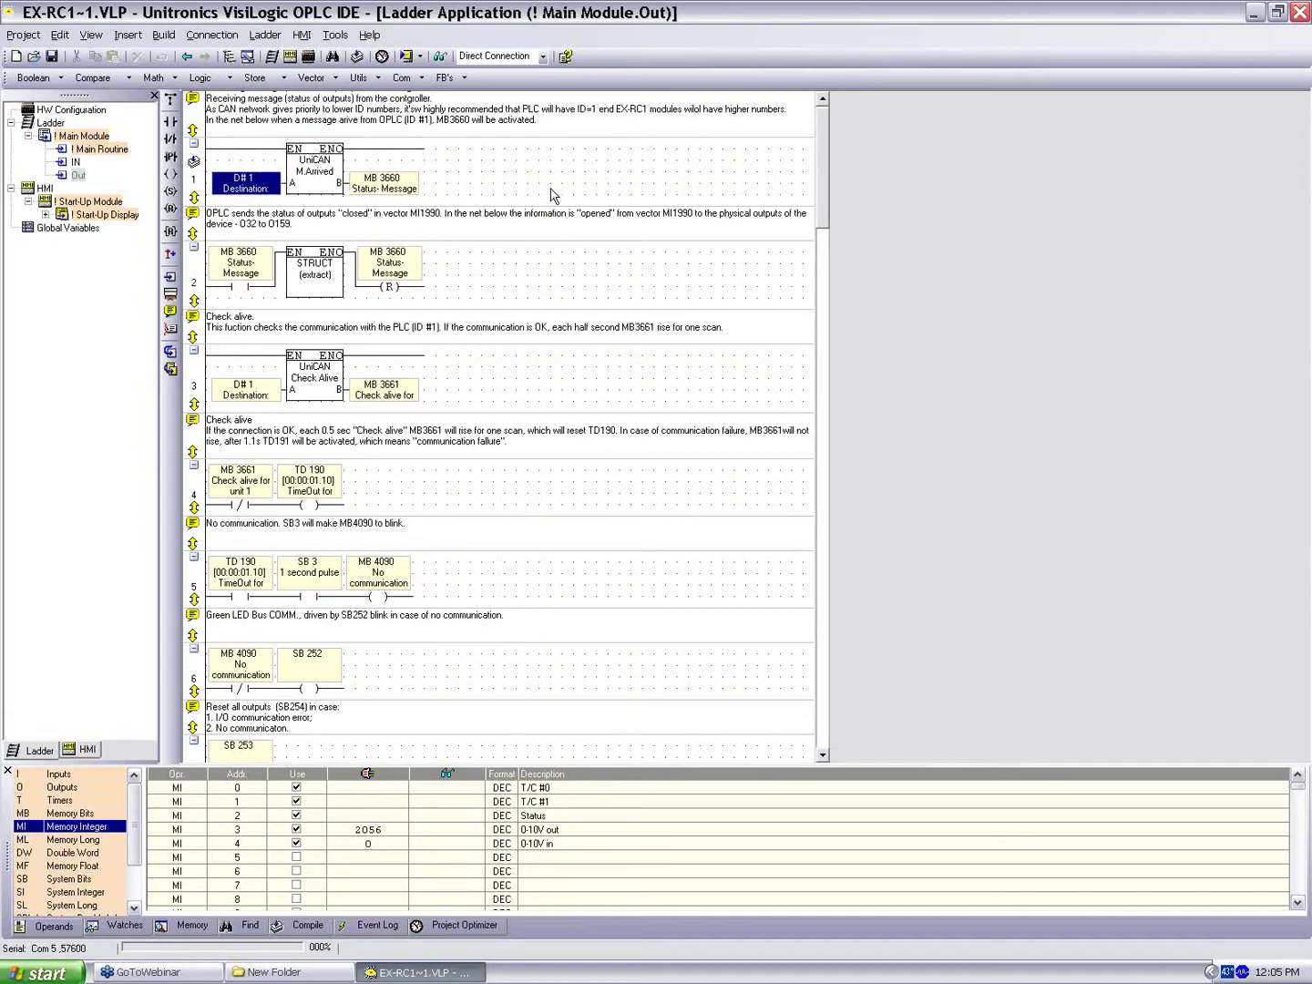
{"action": "left_click", "coordinate": [381, 187]}
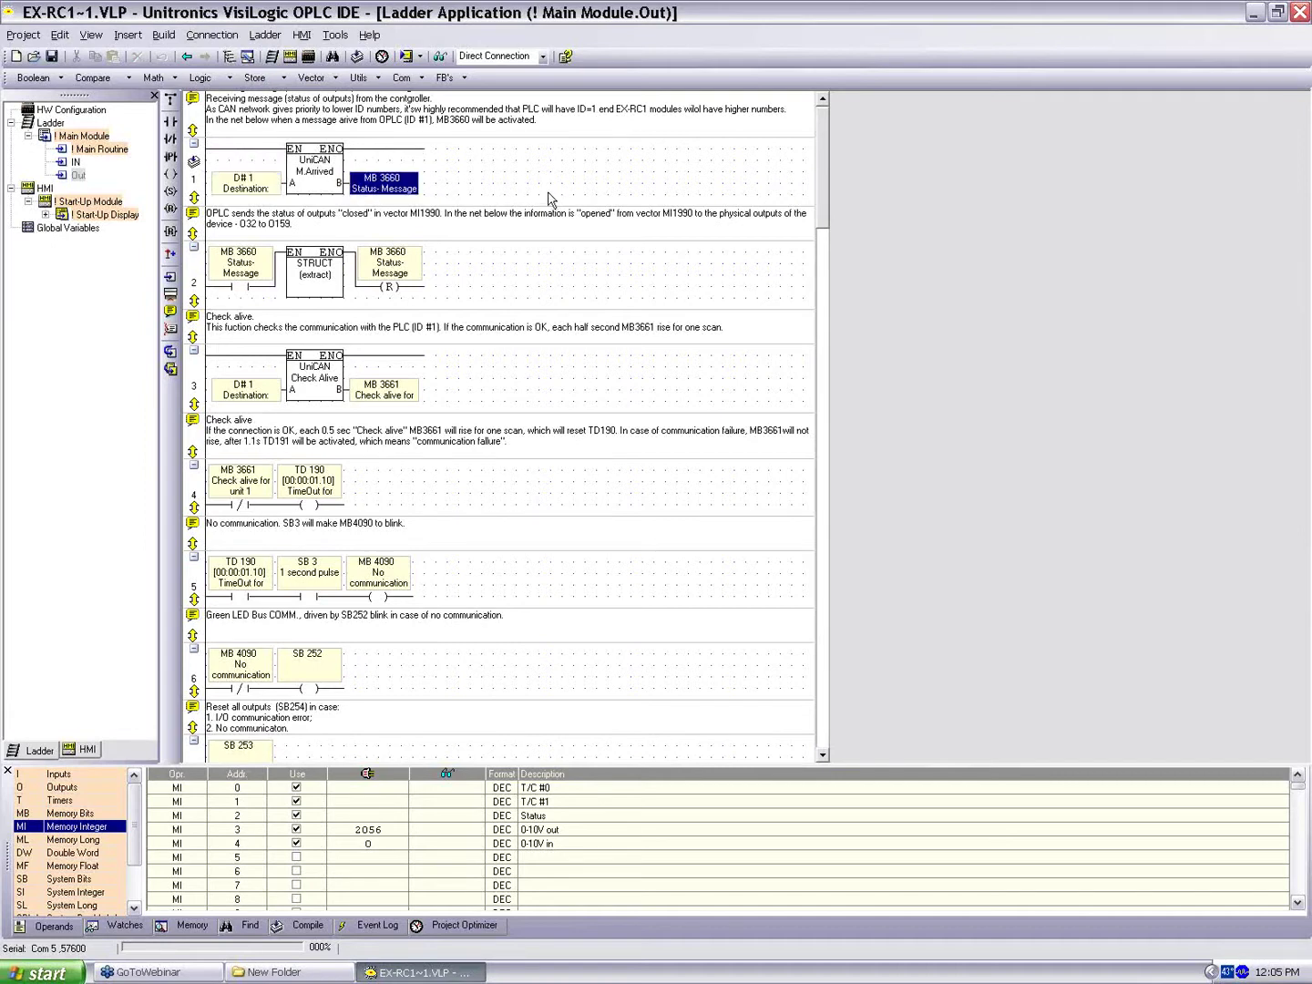
{"action": "left_click", "coordinate": [256, 267]}
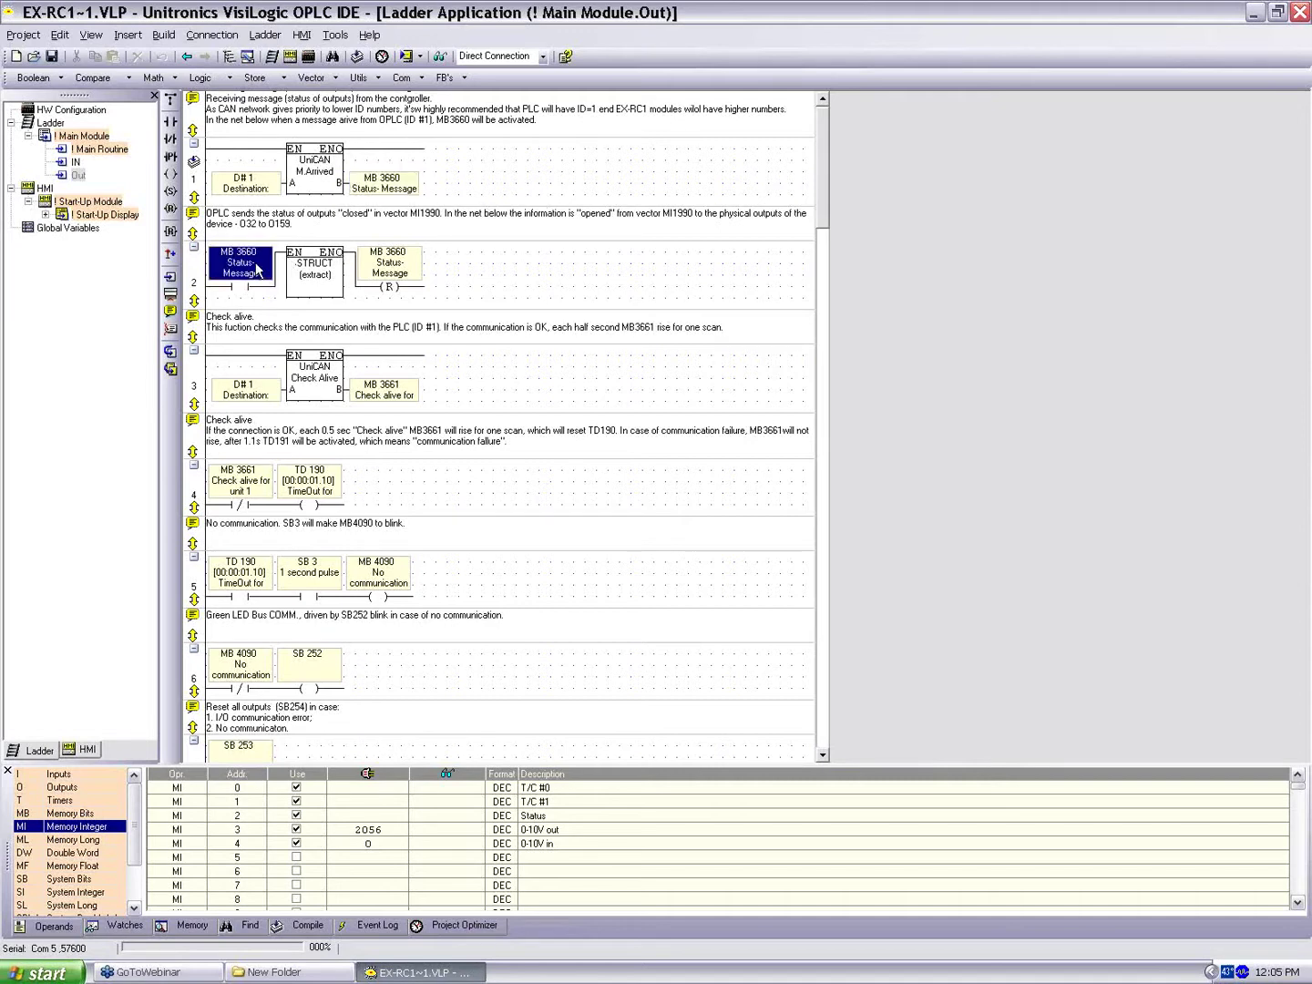
{"action": "double_click", "coordinate": [327, 289]}
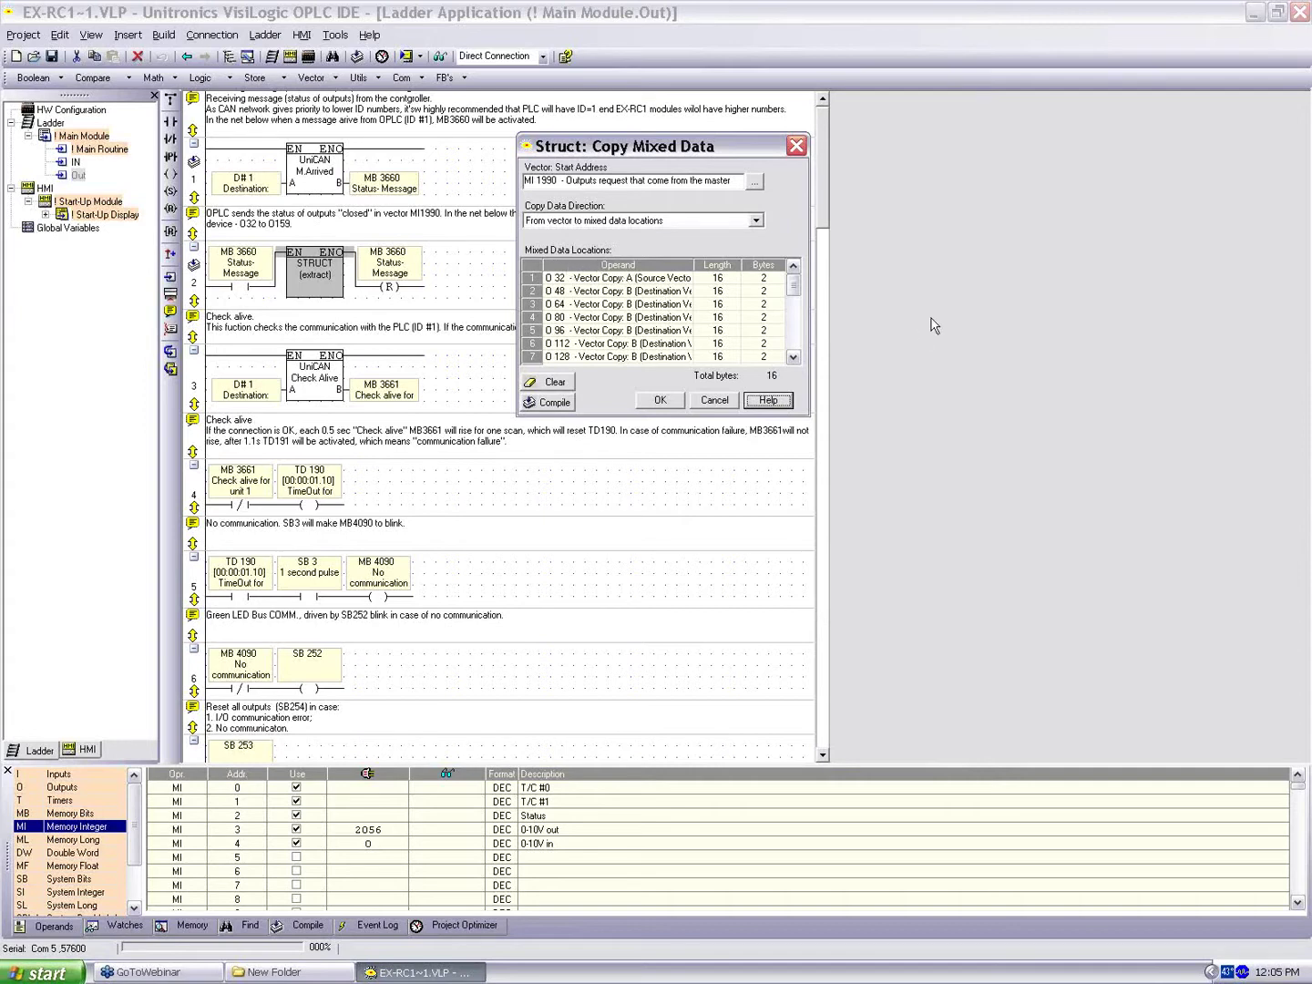
{"action": "mouse_move", "coordinate": [795, 284]}
{"action": "left_mouse_down"}
{"action": "mouse_move", "coordinate": [799, 333]}
{"action": "mouse_move", "coordinate": [799, 290]}
{"action": "left_mouse_up"}
{"action": "mouse_move", "coordinate": [797, 290]}
{"action": "left_mouse_down"}
{"action": "mouse_move", "coordinate": [798, 300]}
{"action": "mouse_move", "coordinate": [792, 279]}
{"action": "left_mouse_up"}
- Close the Copy Mixed Data settings and review rung 3's D# 1 destination operand
{"action": "left_click", "coordinate": [713, 401]}
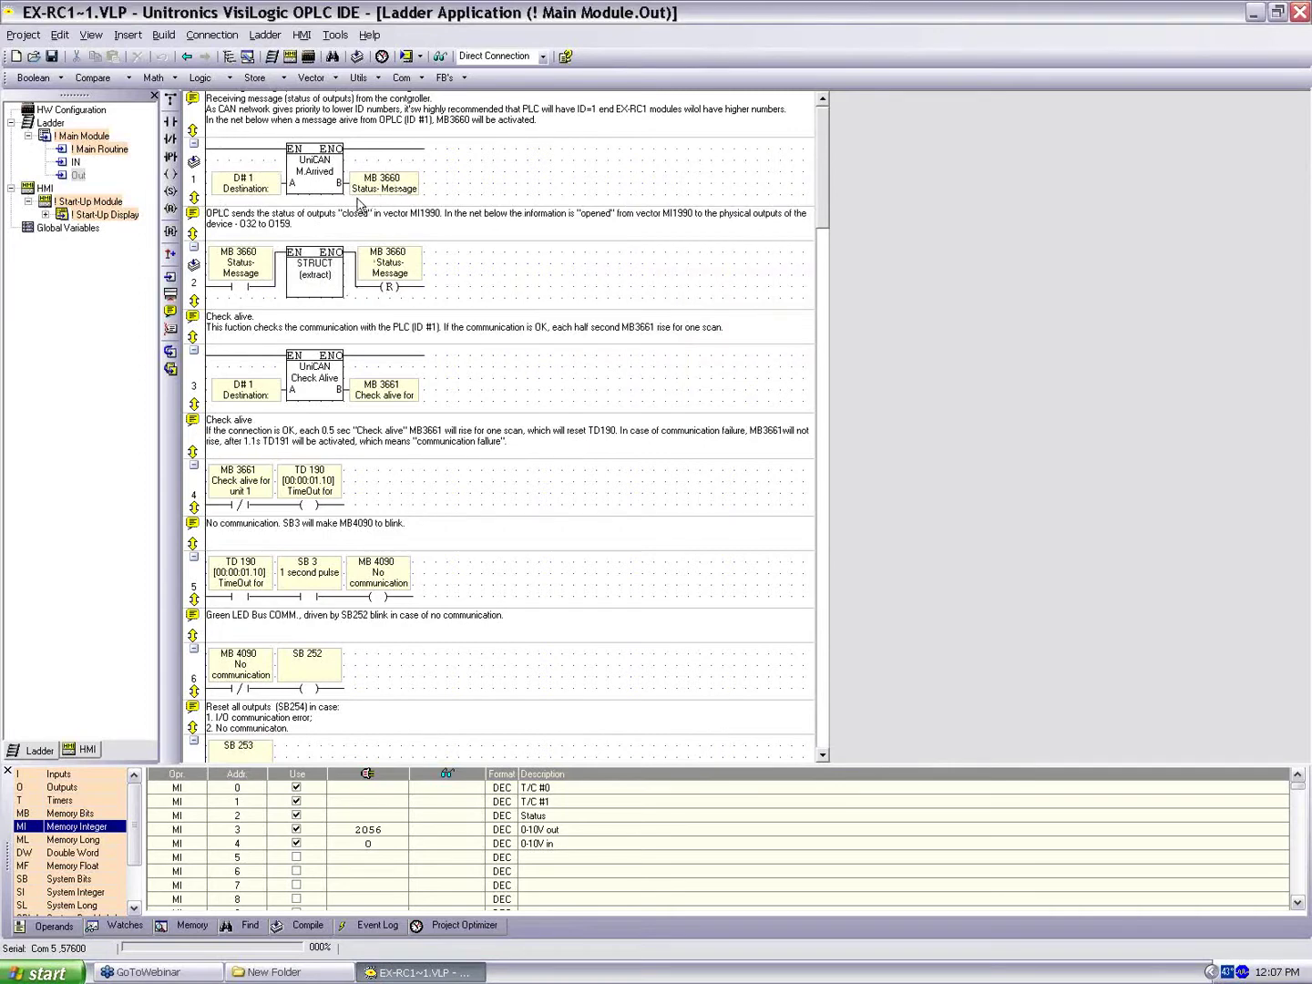
{"action": "scroll", "coordinate": [478, 281], "scroll_direction": "down", "scroll_amount": 3}
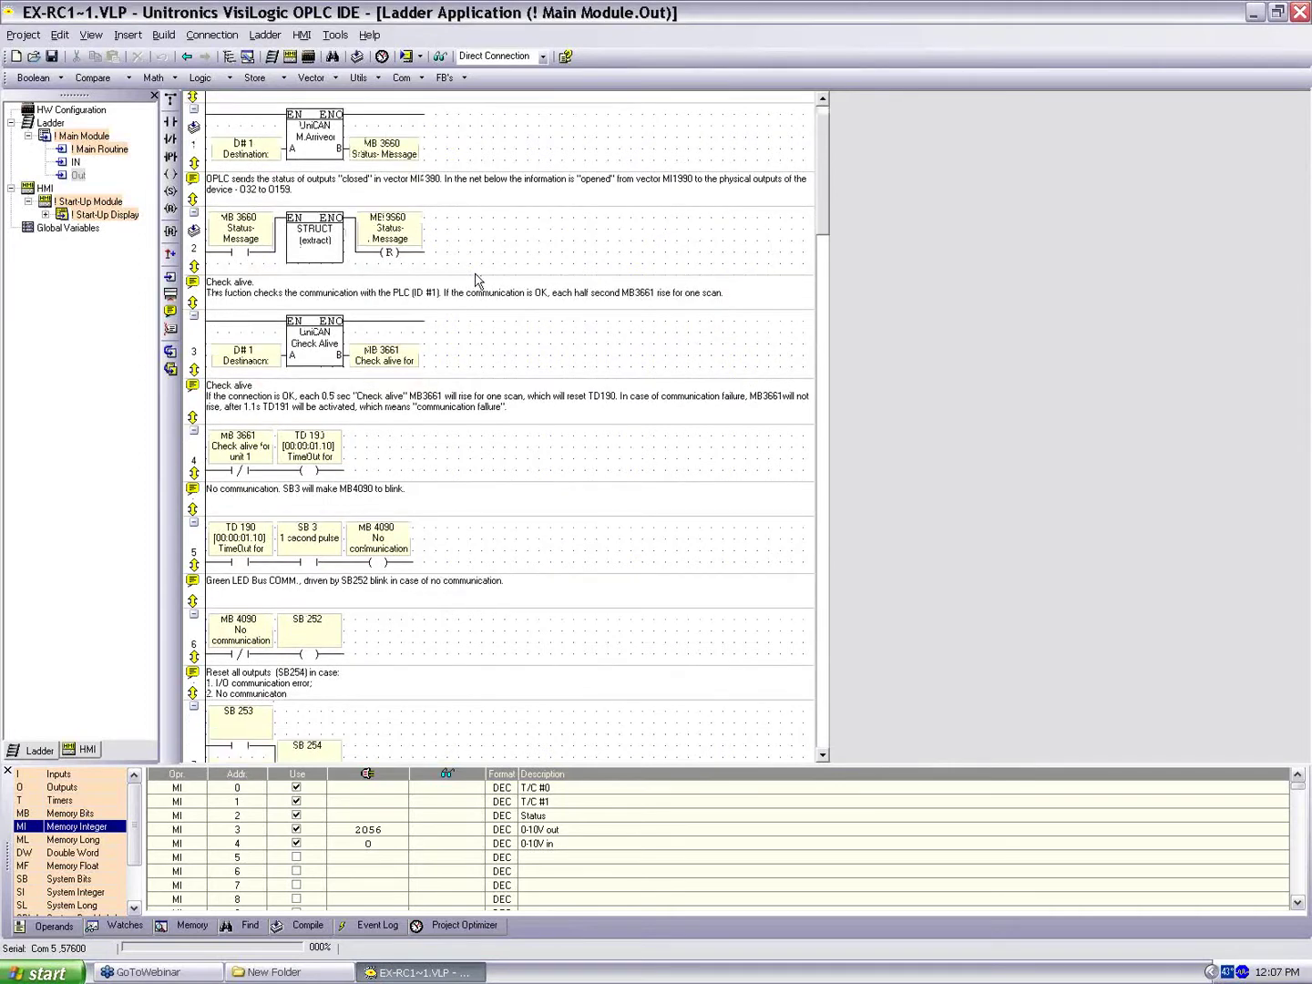
{"action": "left_click", "coordinate": [245, 297]}
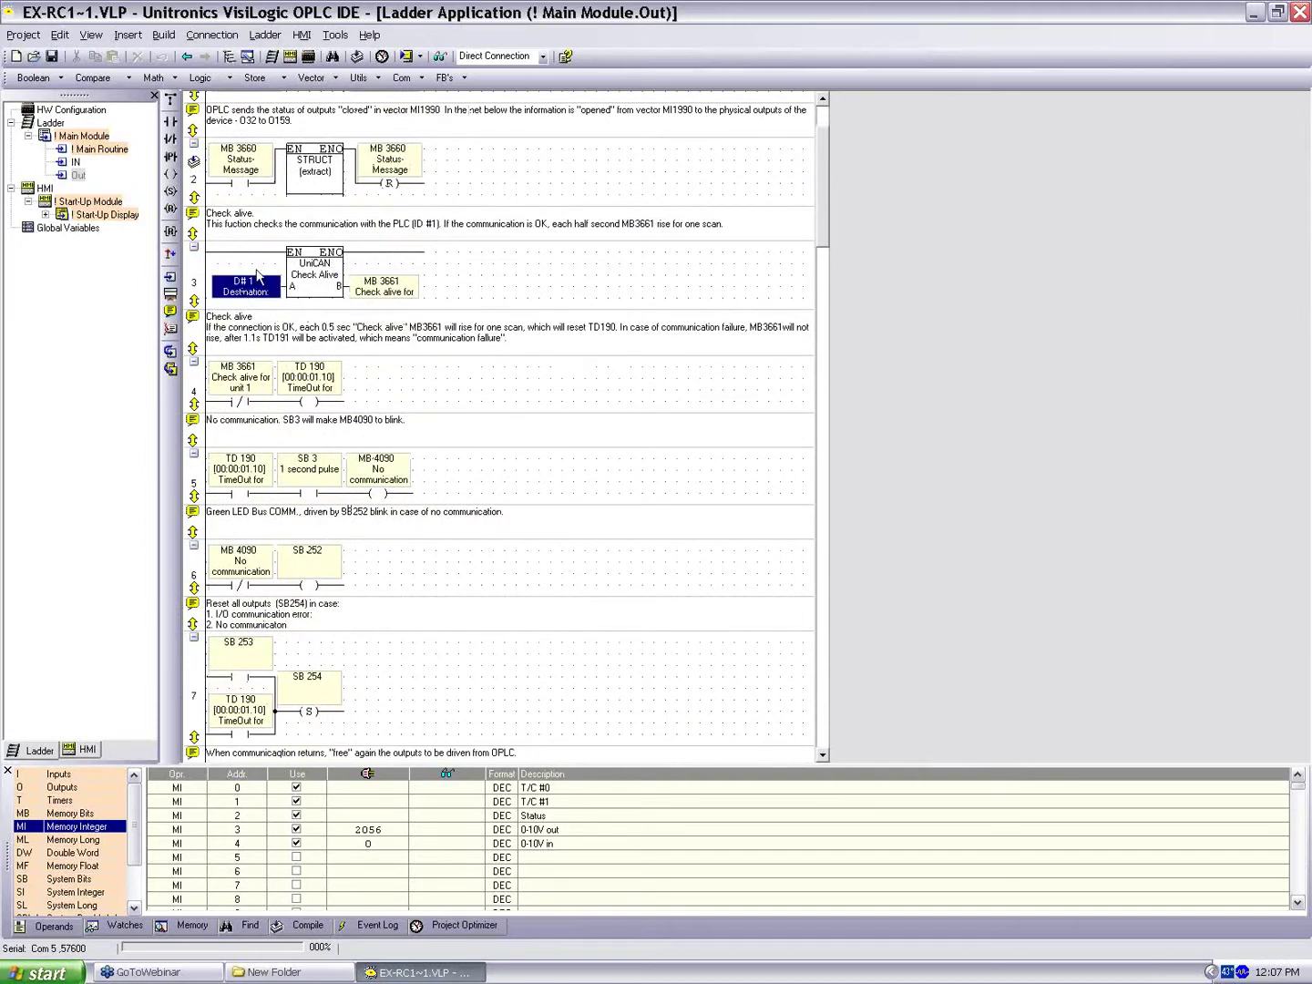
{"action": "scroll", "coordinate": [487, 273], "scroll_direction": "down", "scroll_amount": 2}
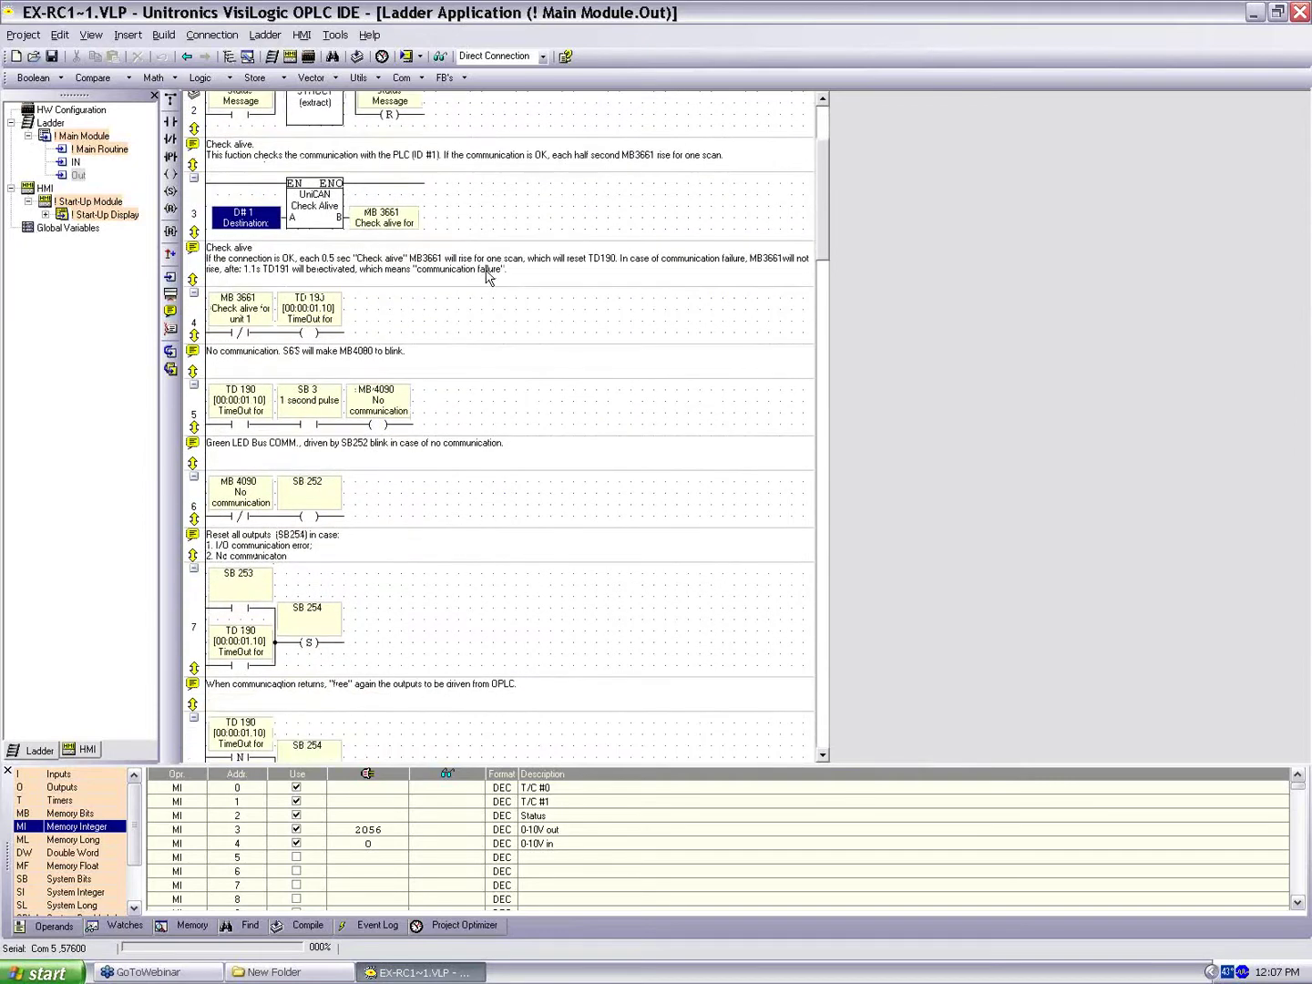
- Review rungs 4–5: the TD 190 timeout timer, SB 3 one-second pulse and MB 4090 no-communication coil
{"action": "left_click", "coordinate": [280, 307]}
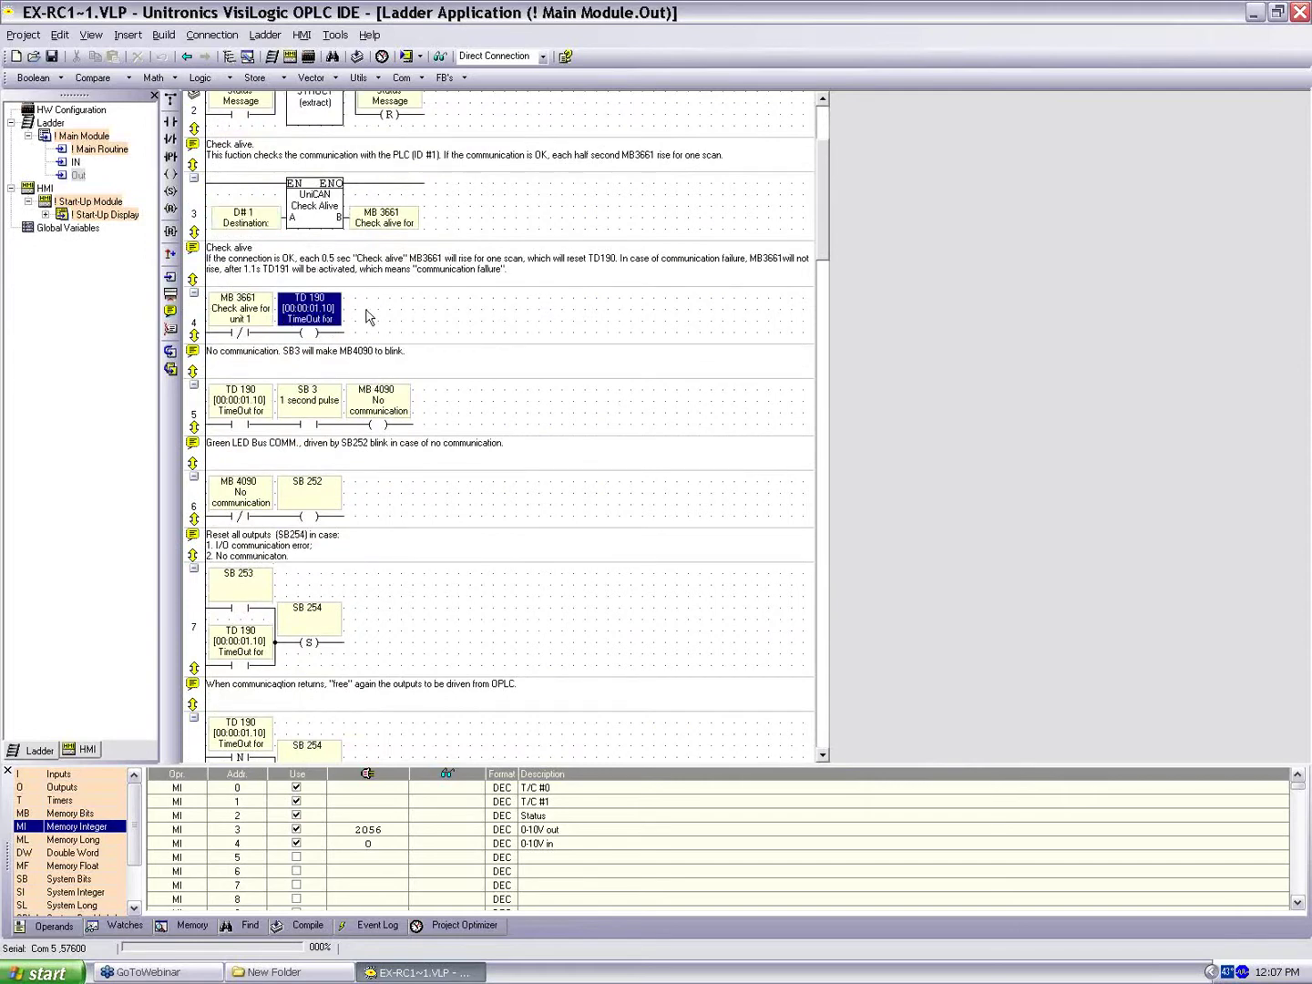
{"action": "scroll", "coordinate": [459, 402], "scroll_direction": "down", "scroll_amount": 1}
{"action": "scroll", "coordinate": [458, 403], "scroll_direction": "down", "scroll_amount": 1}
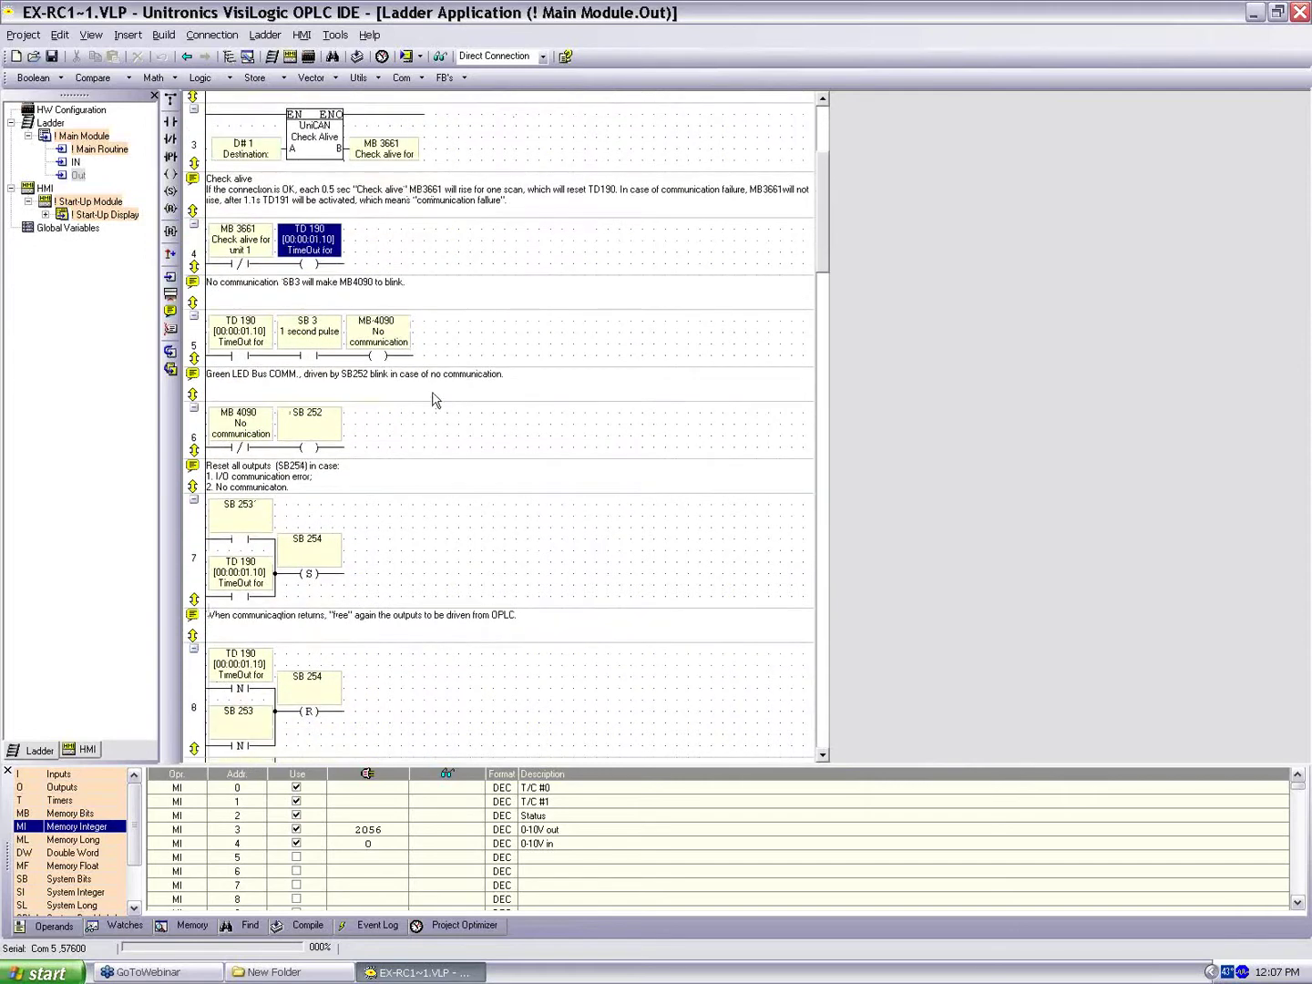
{"action": "left_click", "coordinate": [314, 334]}
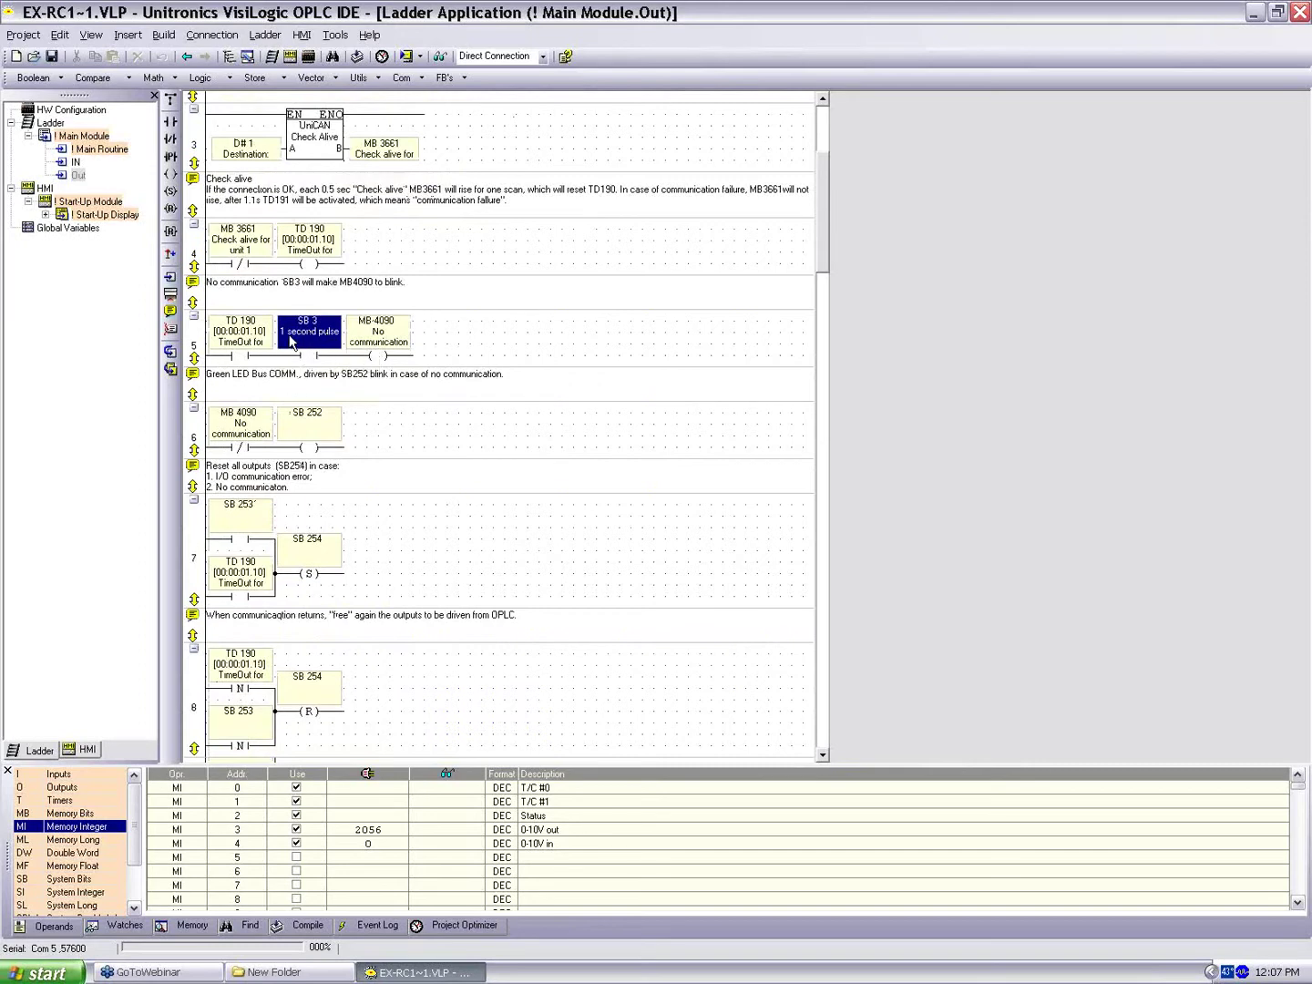
{"action": "left_click", "coordinate": [396, 348]}
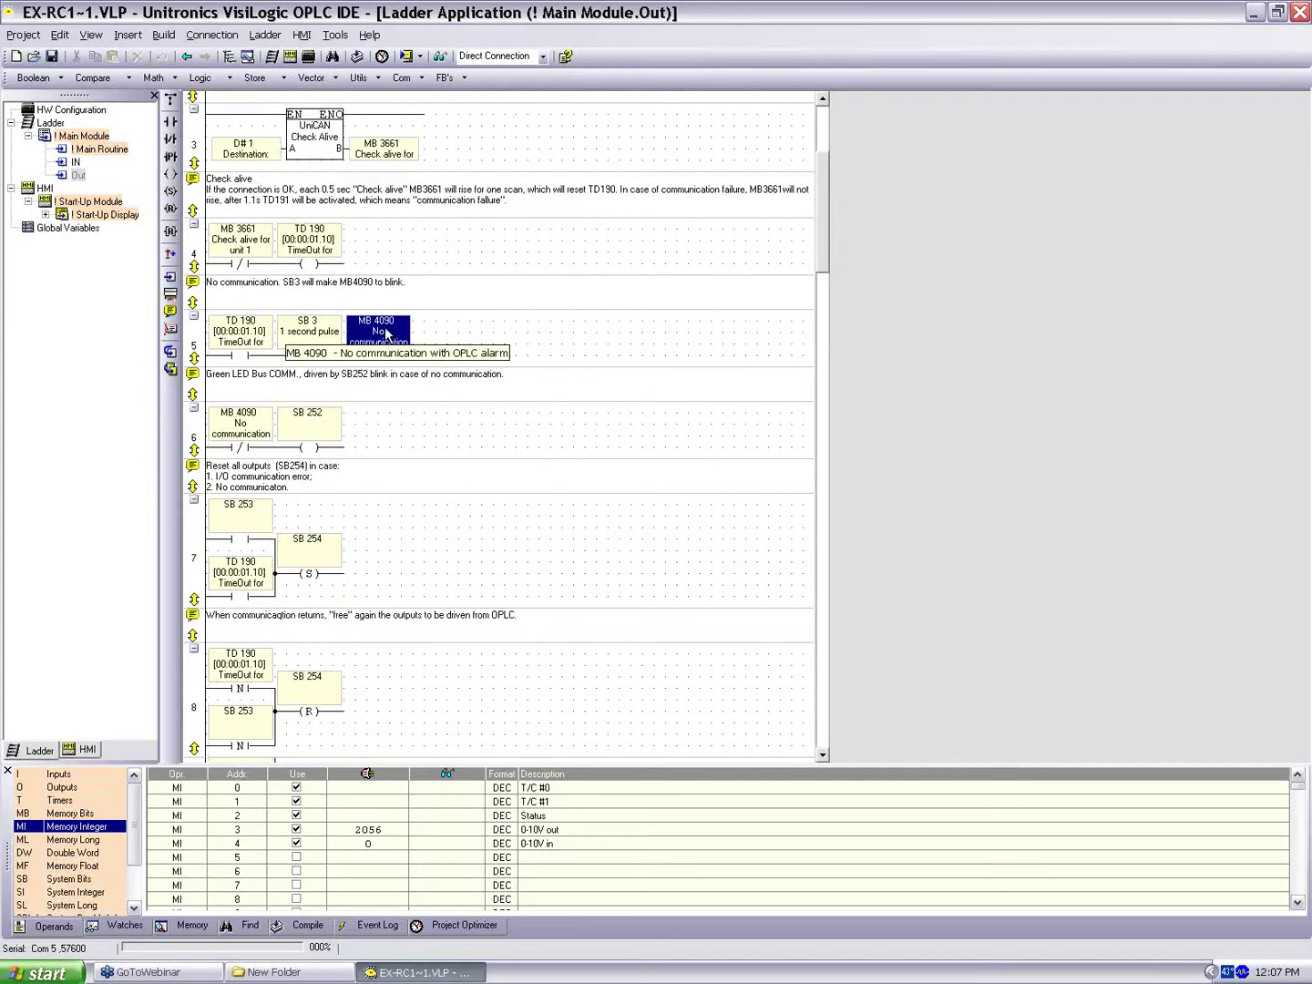
{"action": "scroll", "coordinate": [446, 407], "scroll_direction": "down", "scroll_amount": 3}
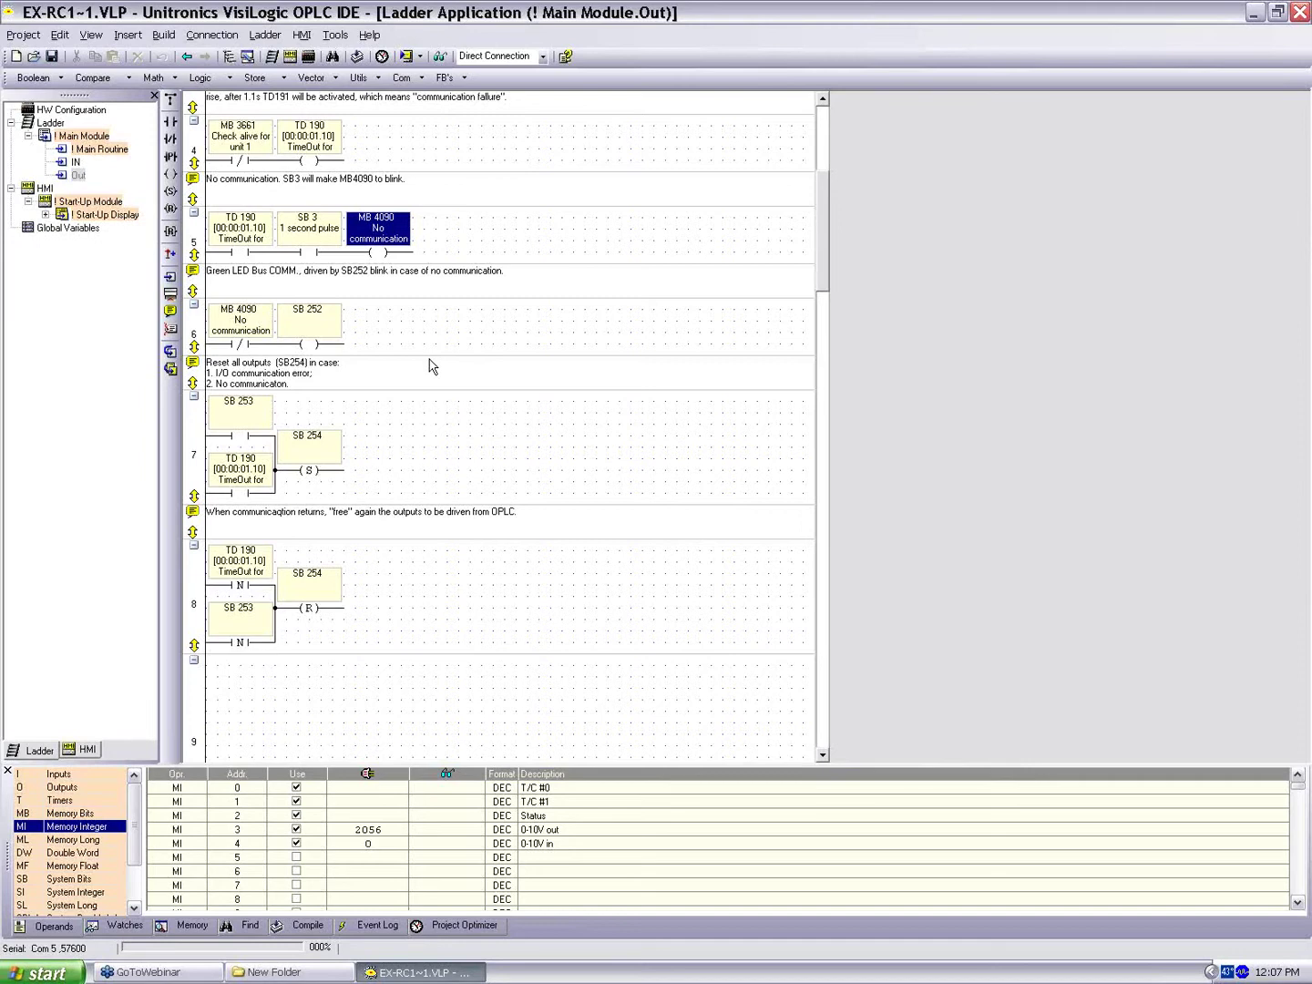
{"action": "left_click", "coordinate": [412, 471]}
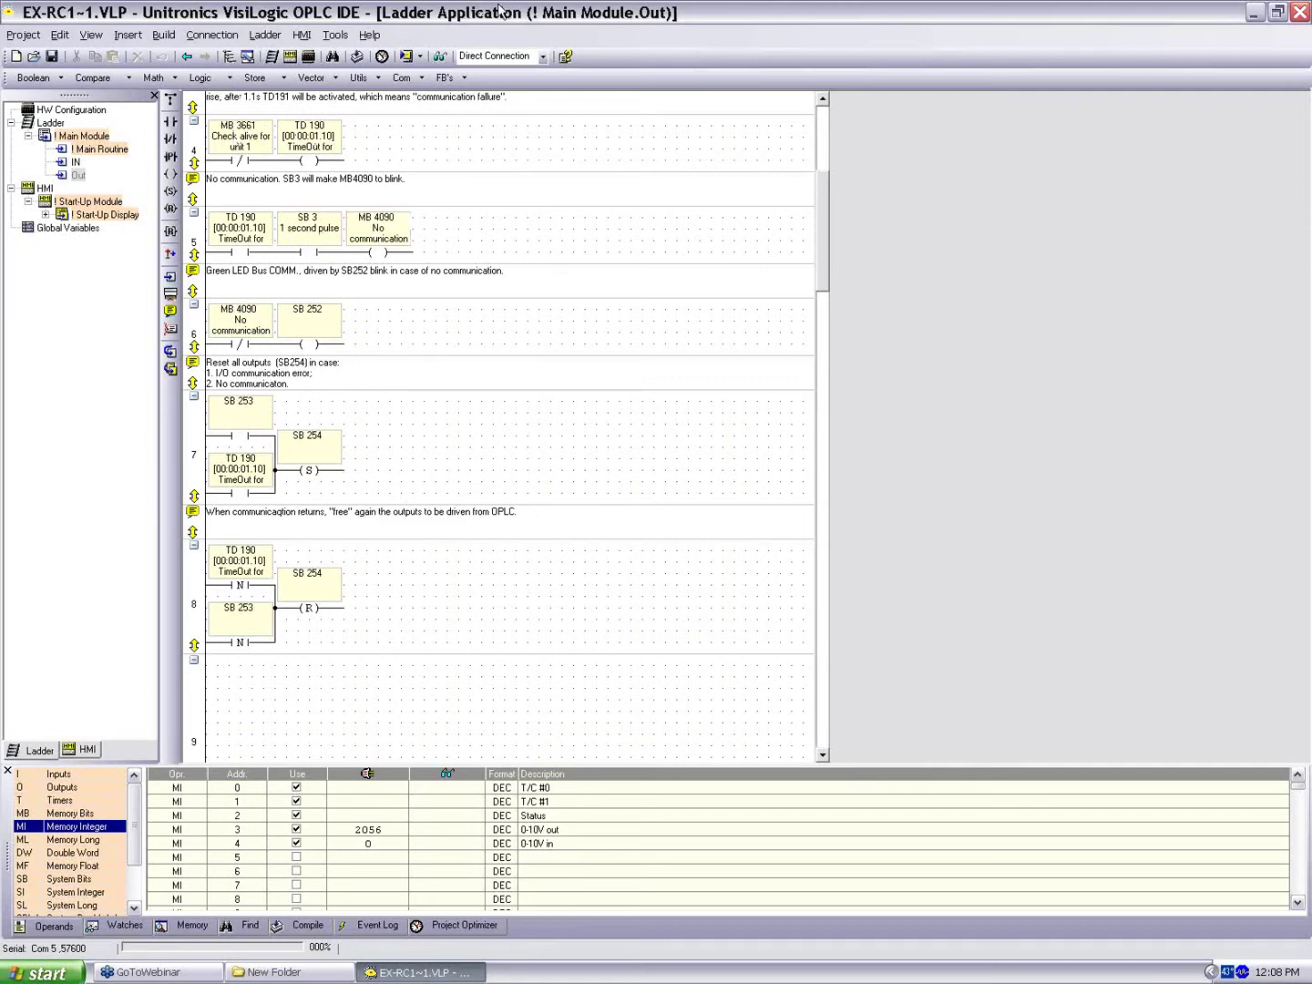
- Go into online test mode and open the live force windows for MB 4090 and SB 252
{"action": "left_click", "coordinate": [440, 56]}
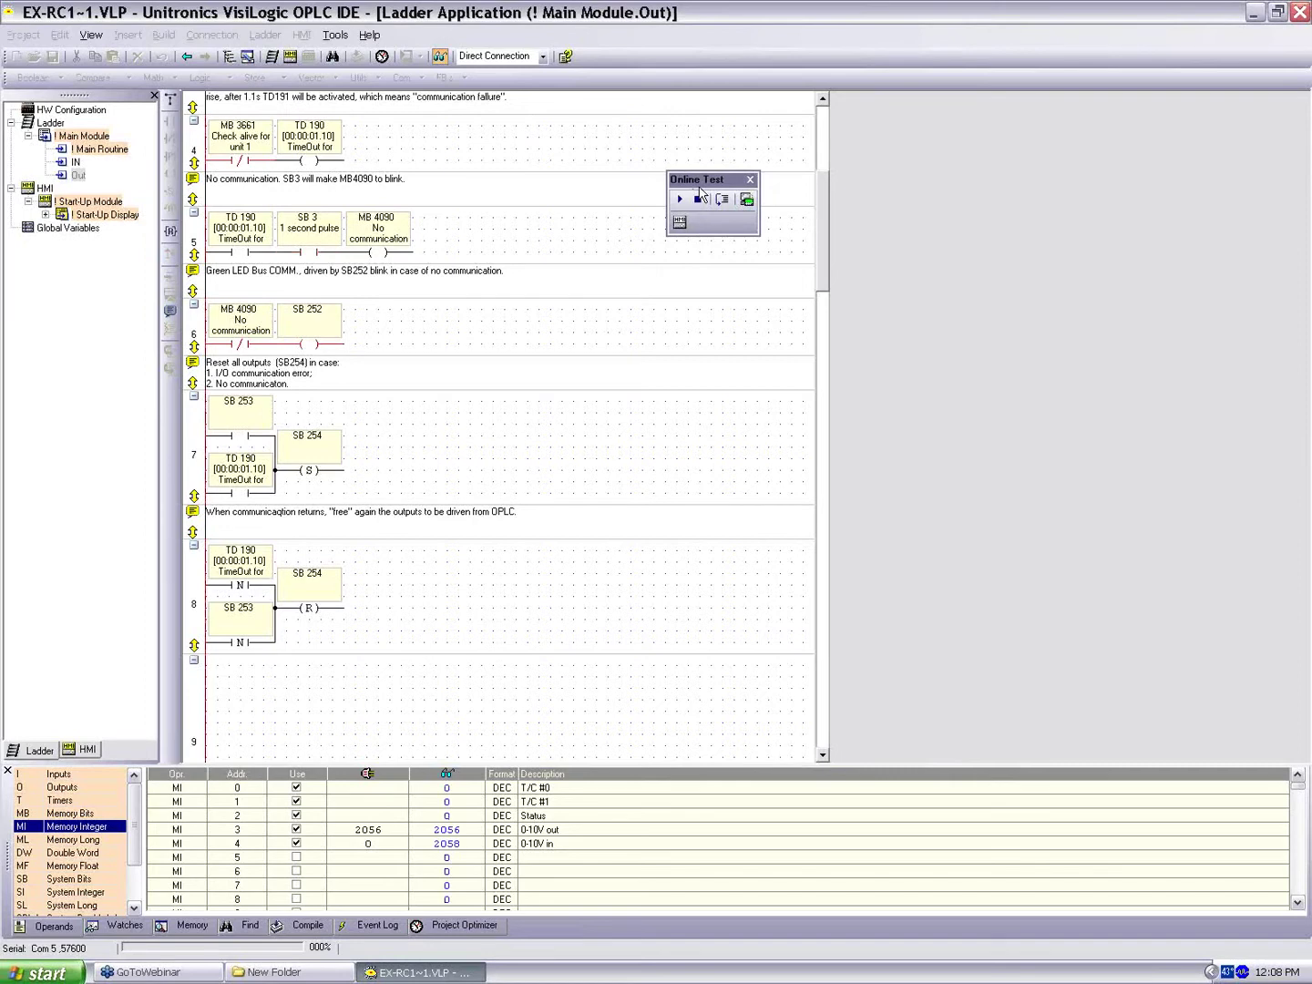
{"action": "double_click", "coordinate": [366, 227]}
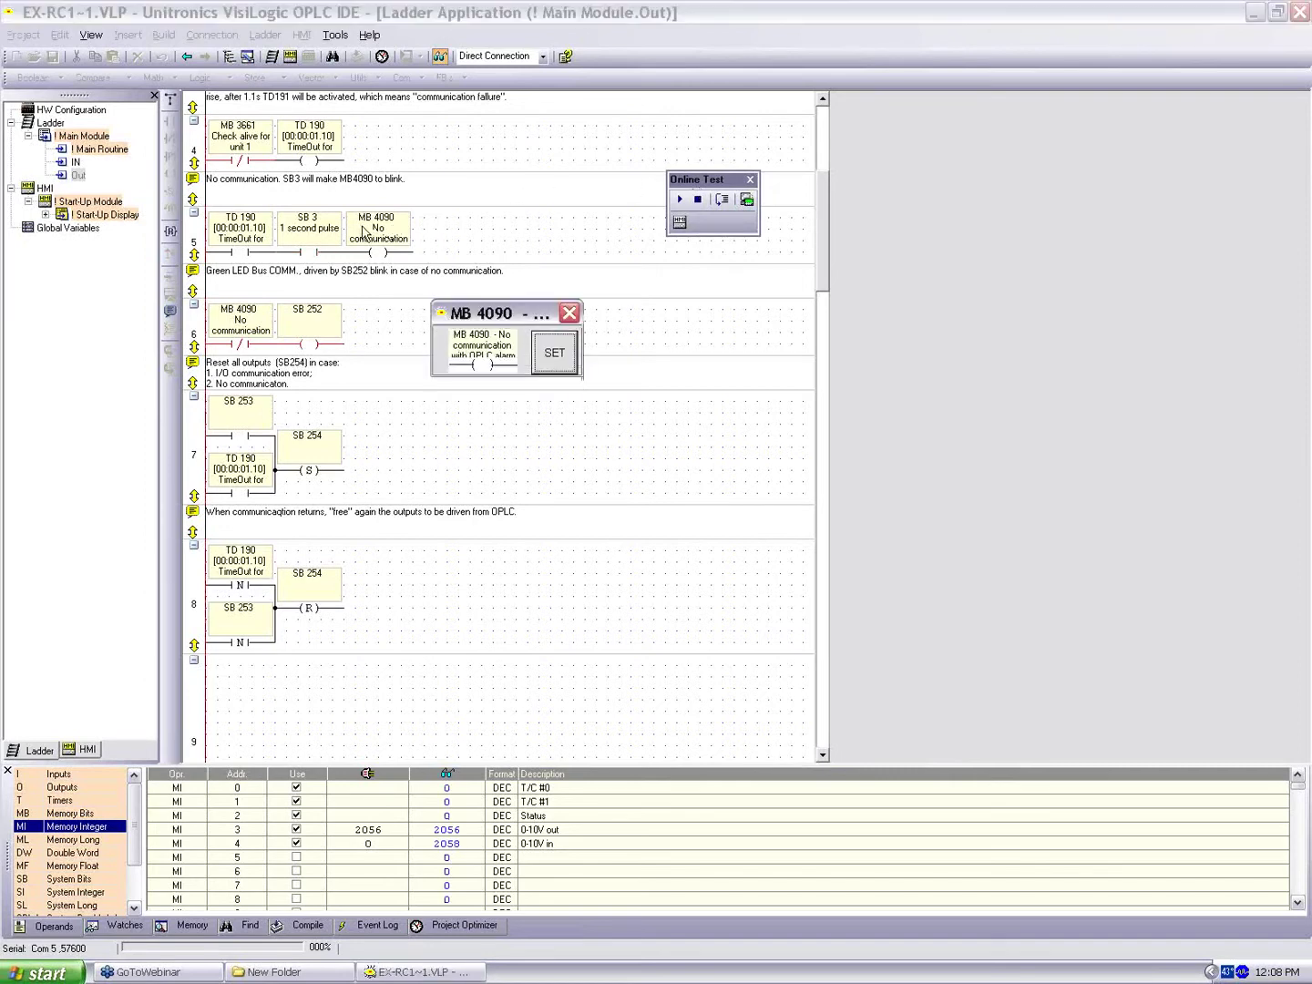
{"action": "double_click", "coordinate": [321, 323]}
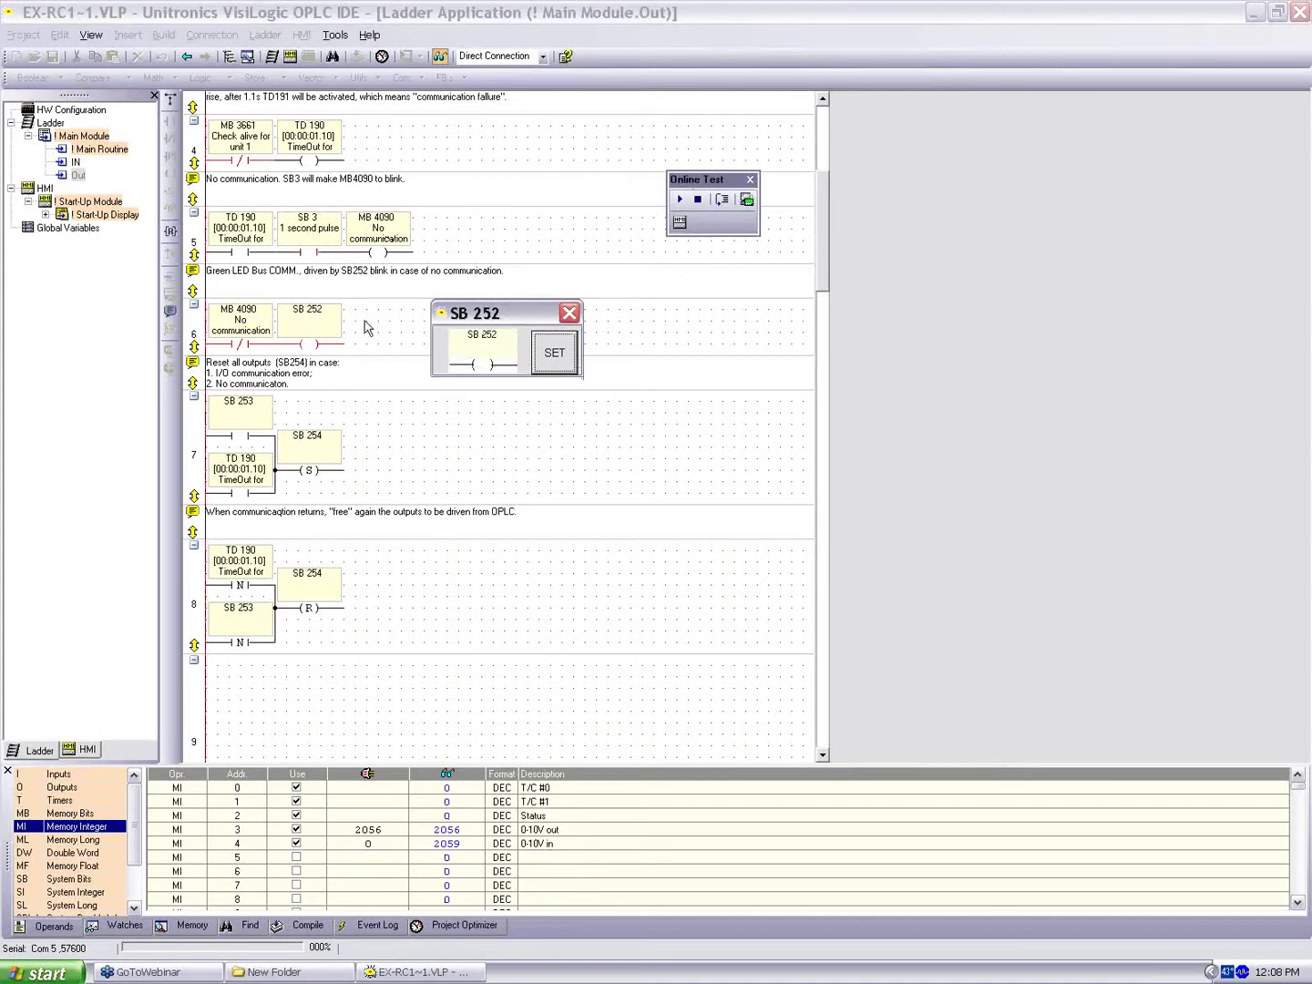
{"action": "left_click_drag", "start_coordinate": [497, 308], "coordinate": [486, 304]}
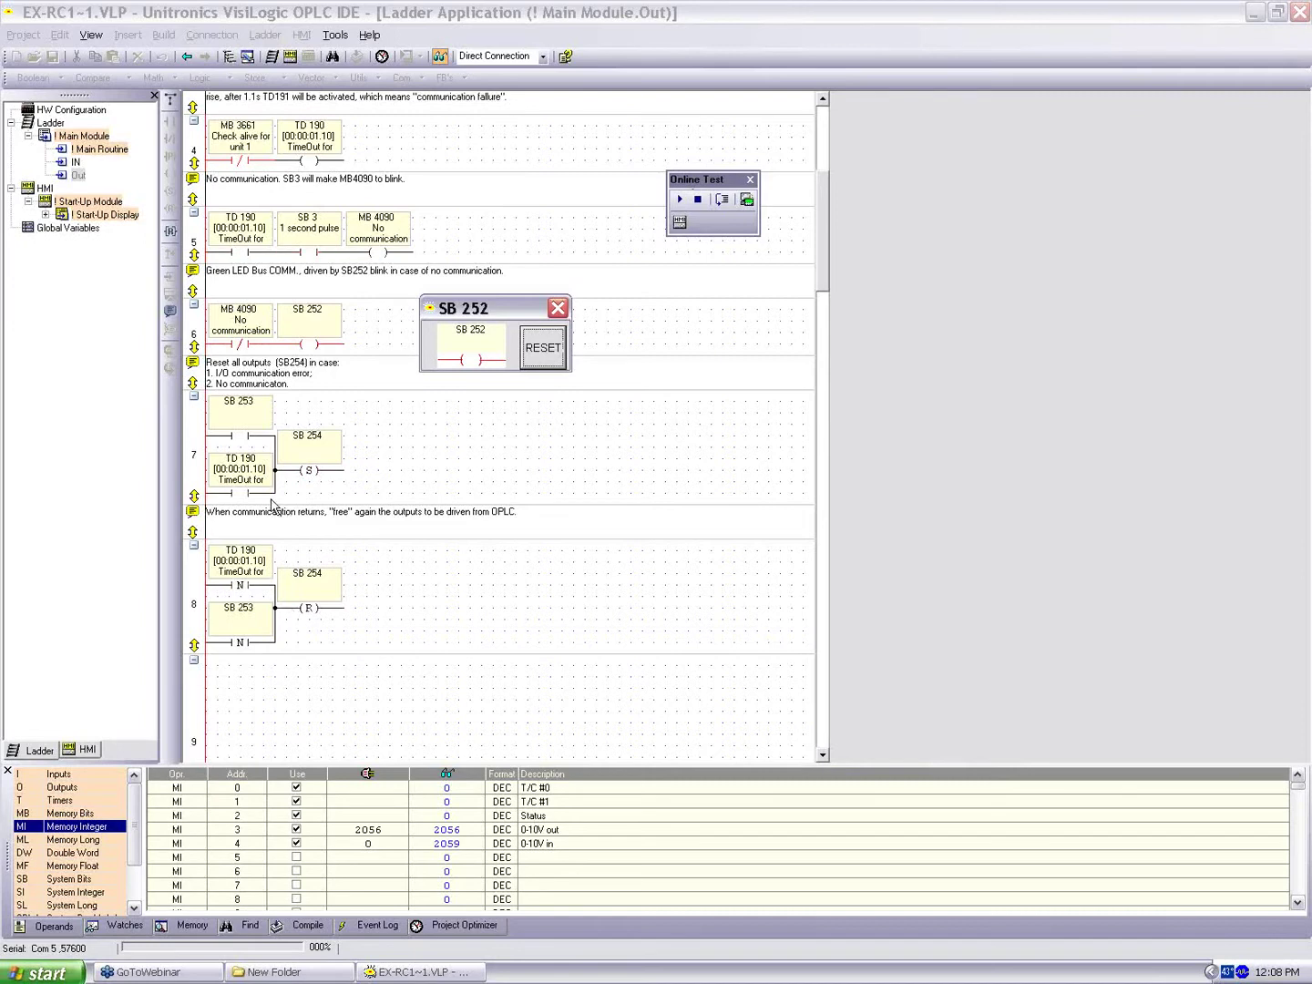
- Check the SB 254 force window, close it, and exit online test mode
{"action": "left_click", "coordinate": [335, 594]}
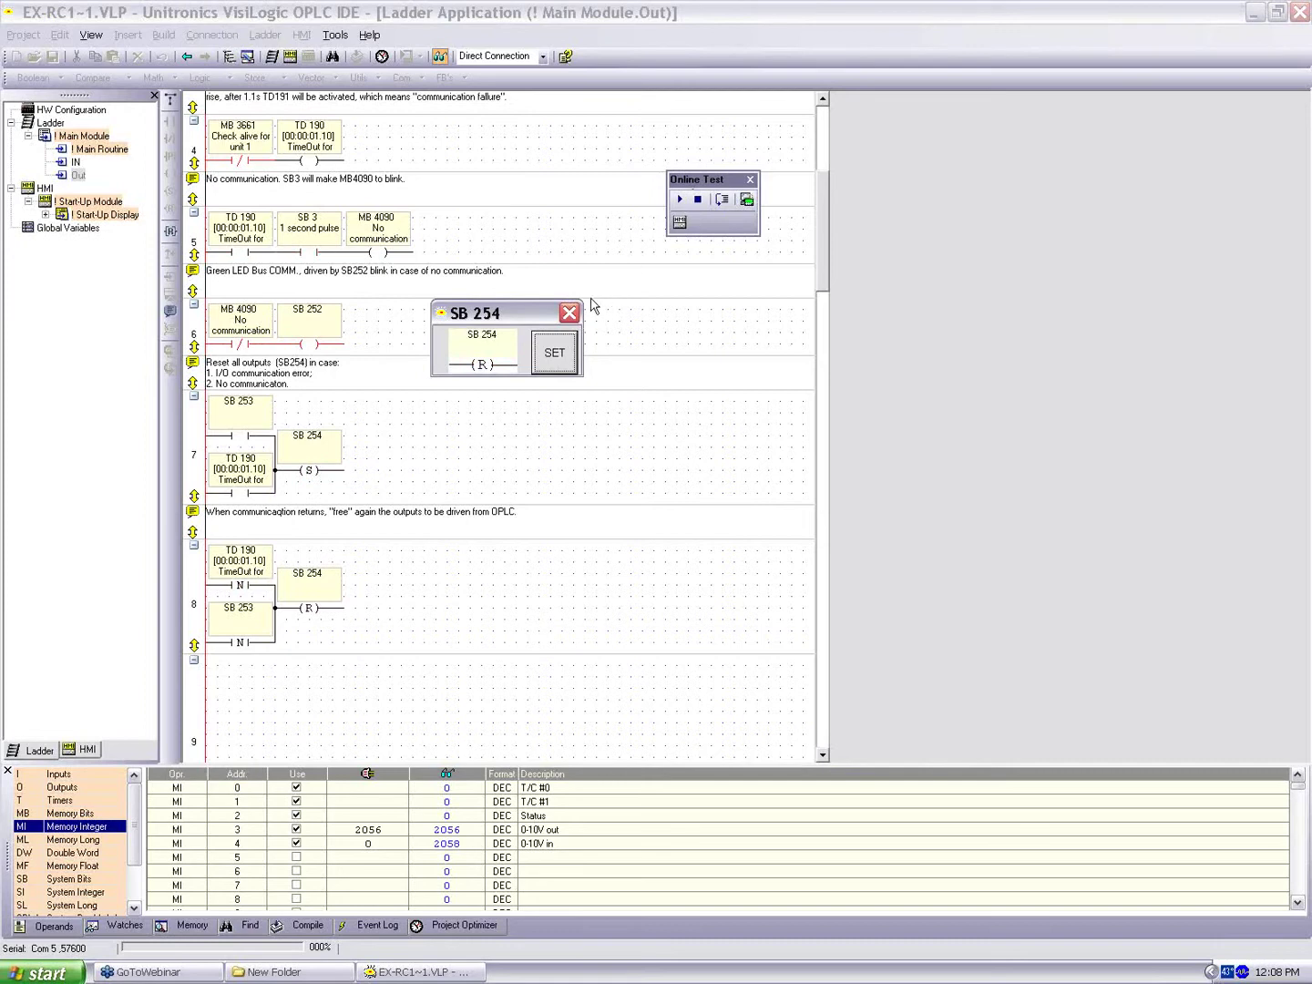
{"action": "left_click", "coordinate": [498, 445]}
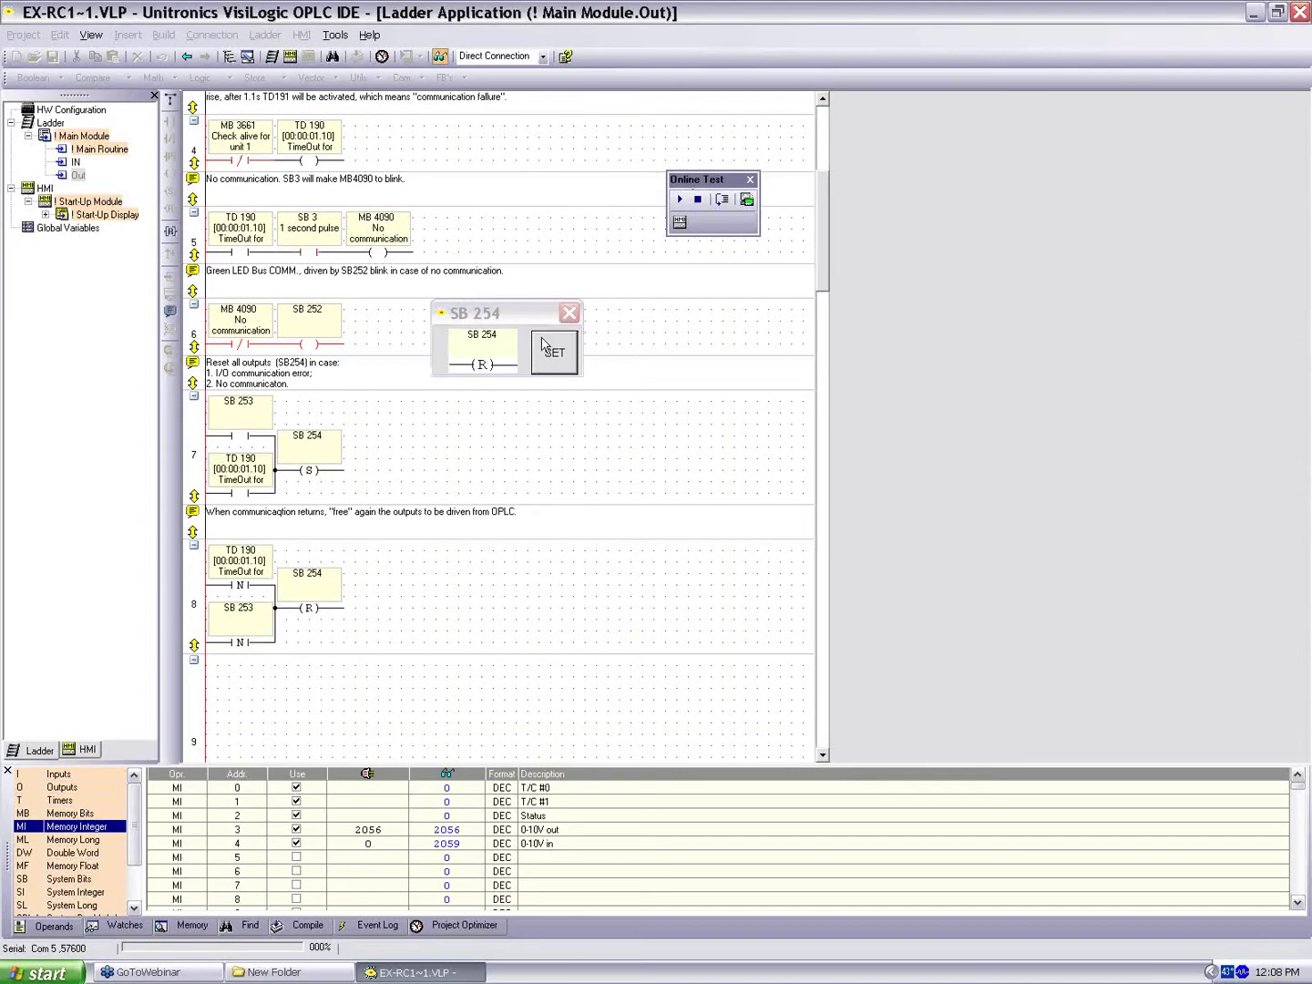
{"action": "left_click", "coordinate": [571, 315]}
{"action": "scroll", "coordinate": [649, 403], "scroll_direction": "up", "scroll_amount": 2}
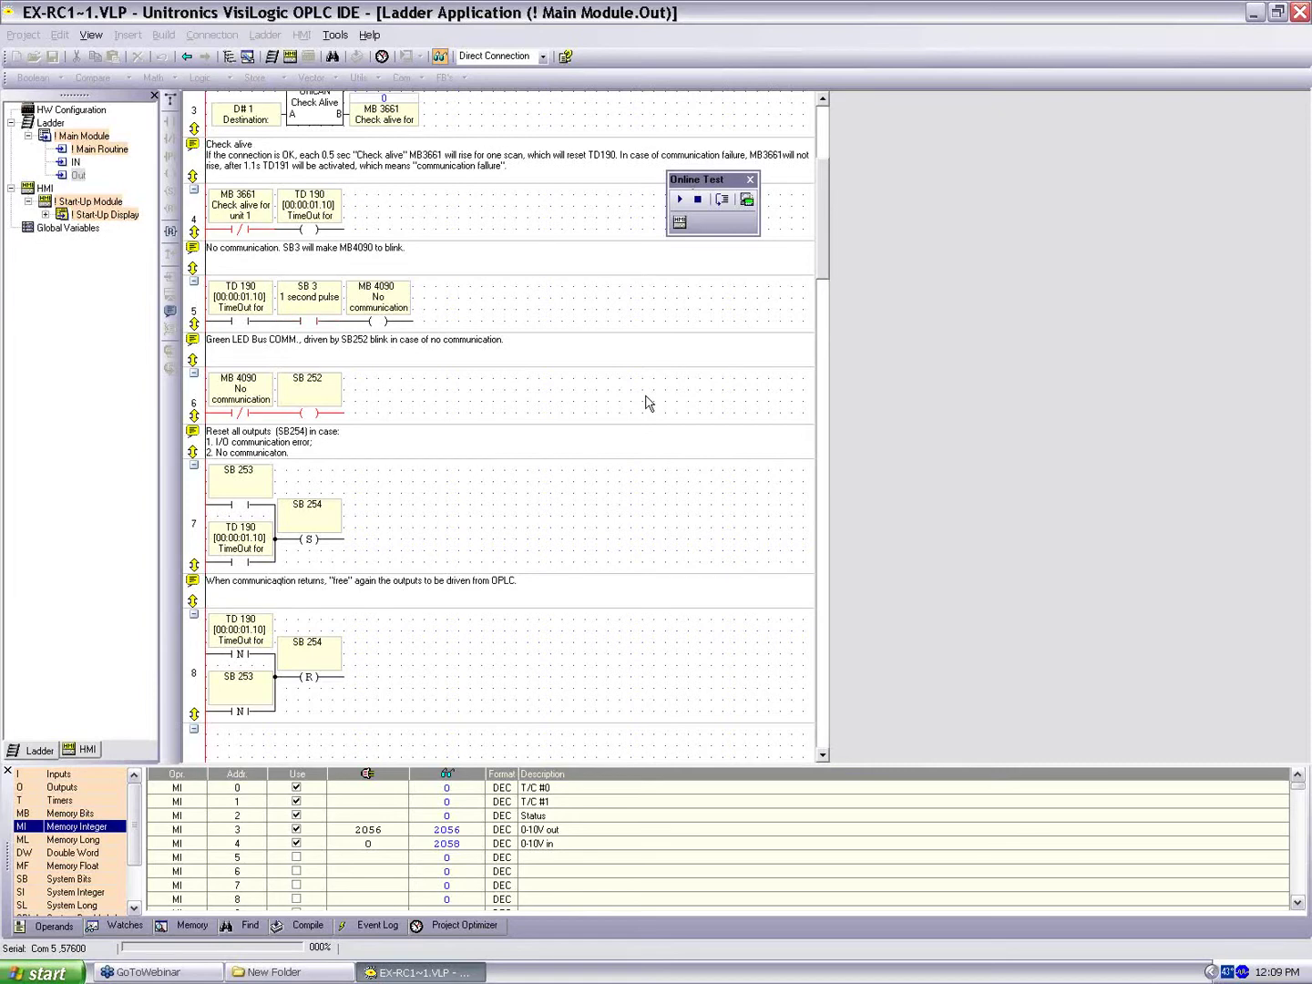
{"action": "left_click", "coordinate": [439, 59]}
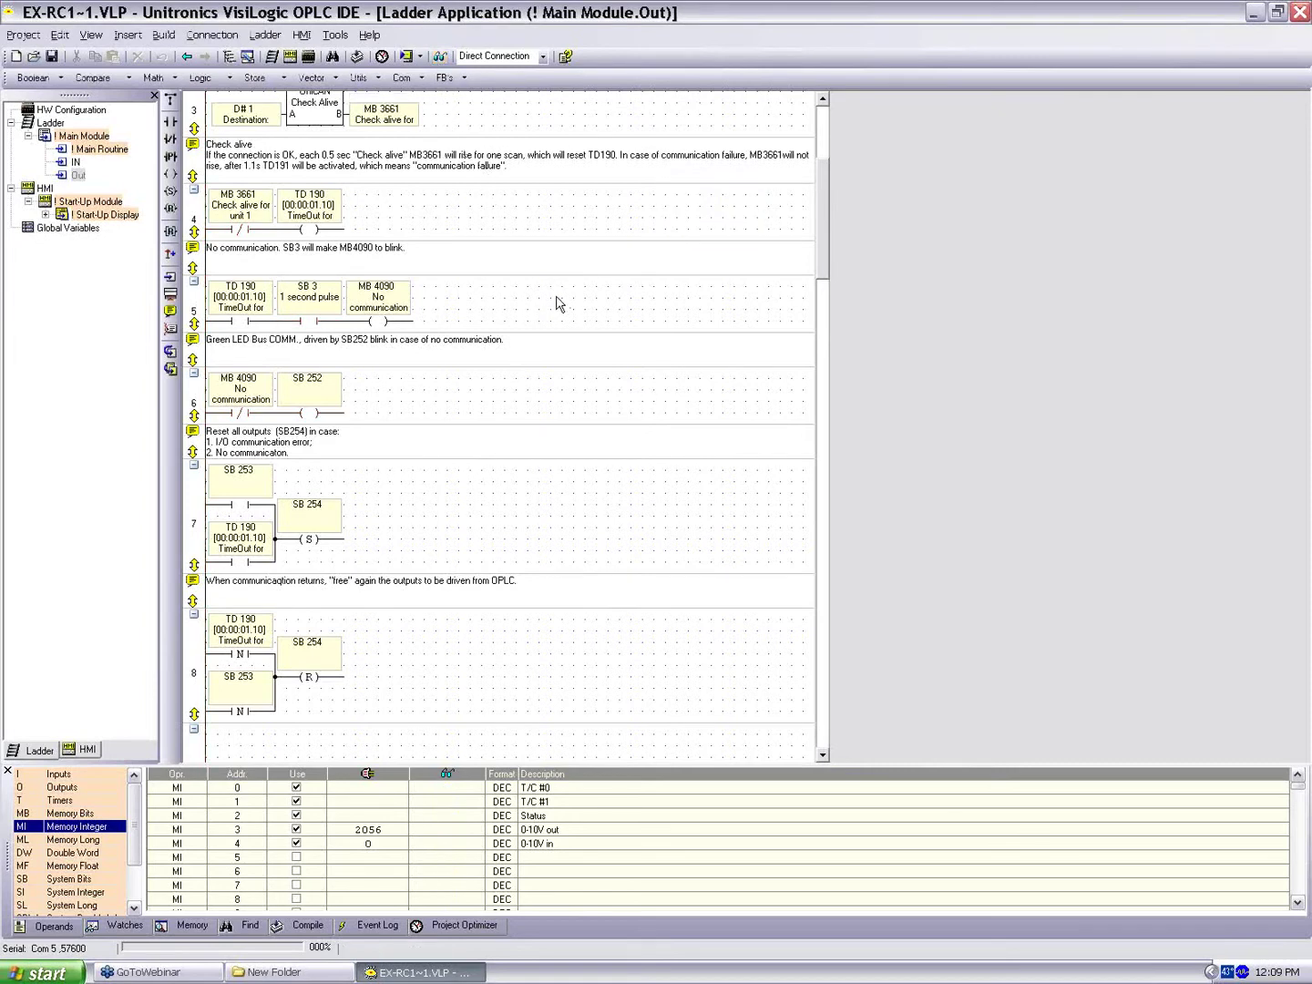
- In Hardware Configuration's Remote I/O, display the IO-DI8-TO8/RO8 module's digital outputs 32–39
{"action": "left_click", "coordinate": [309, 59]}
{"action": "left_click_drag", "start_coordinate": [584, 300], "coordinate": [523, 176]}
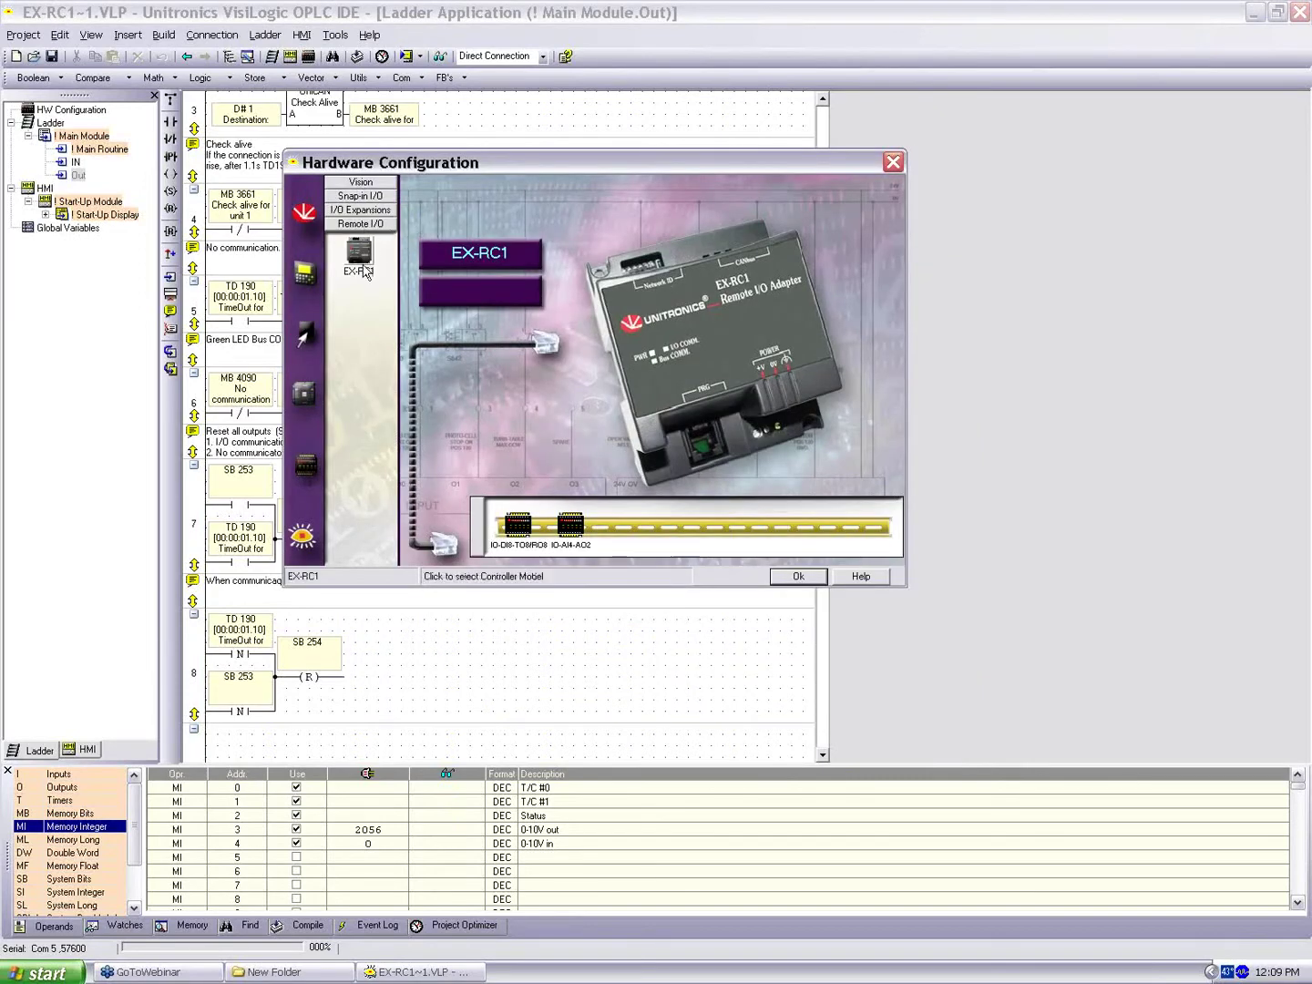
{"action": "left_click", "coordinate": [365, 212]}
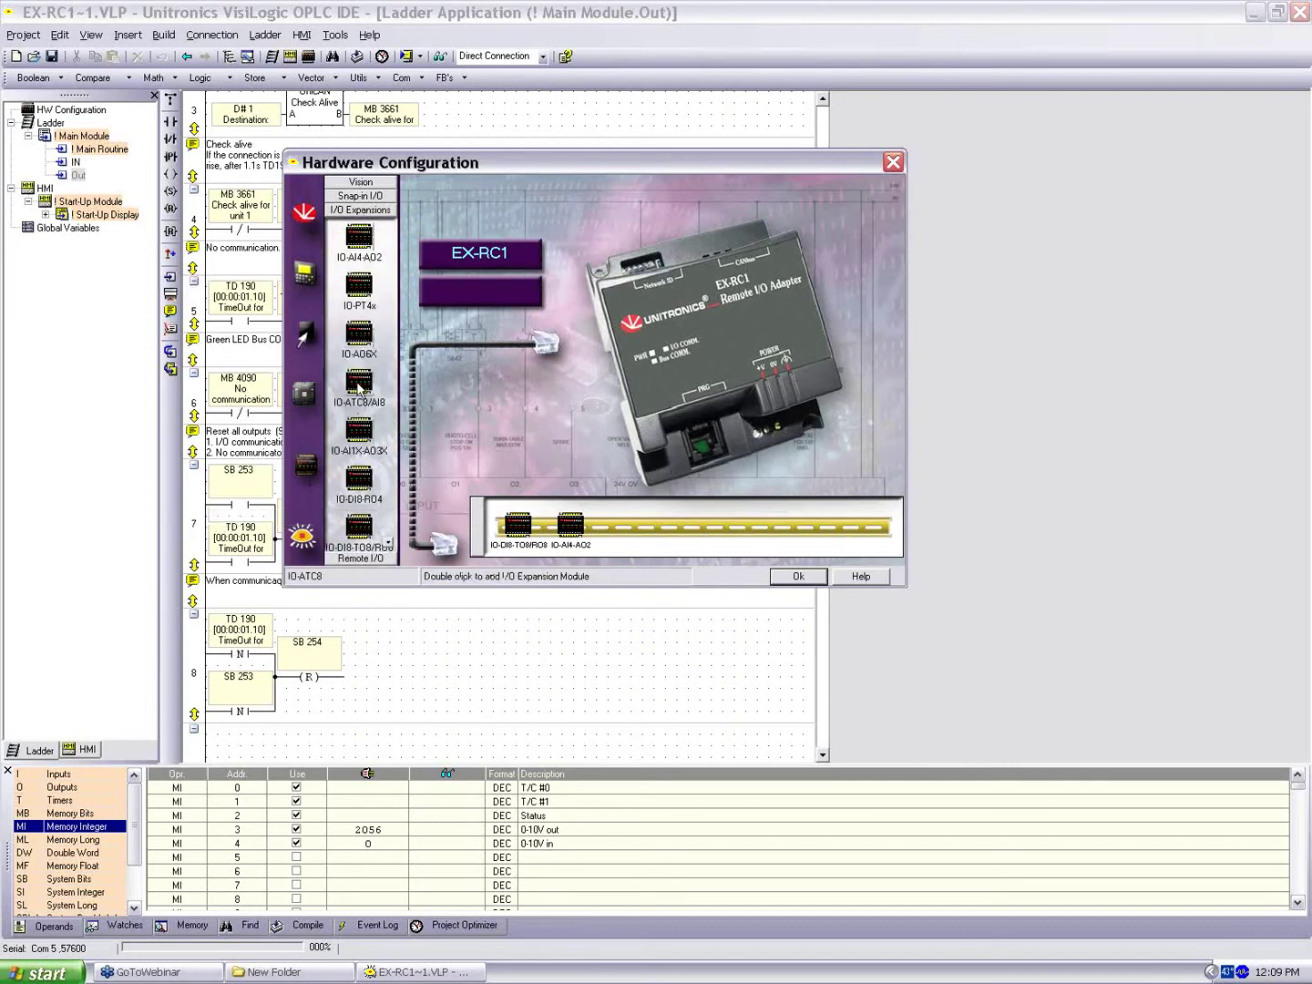
{"action": "left_click", "coordinate": [373, 556]}
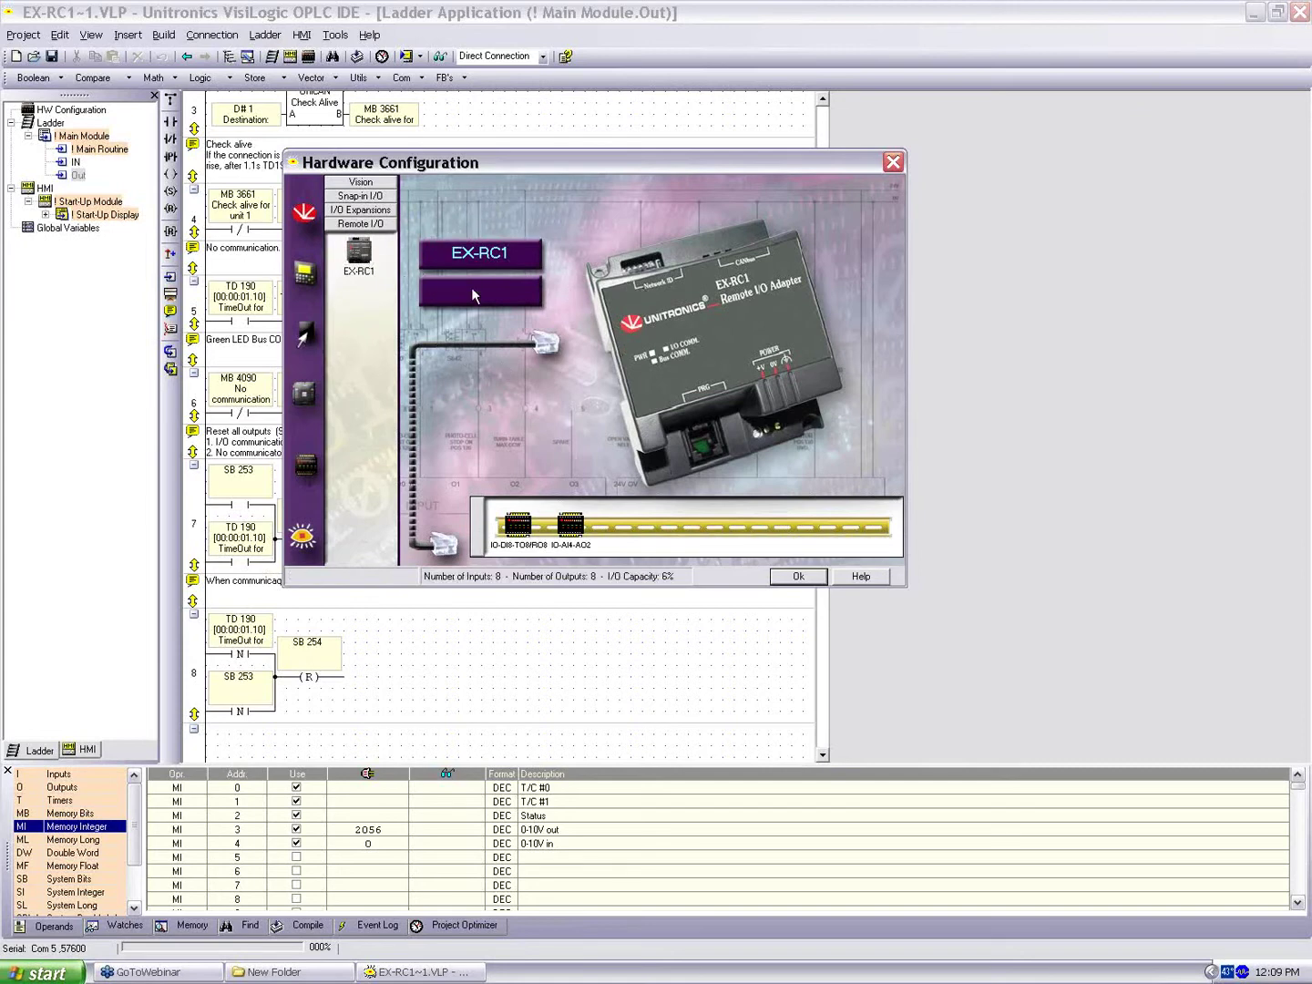
{"action": "left_click", "coordinate": [525, 545]}
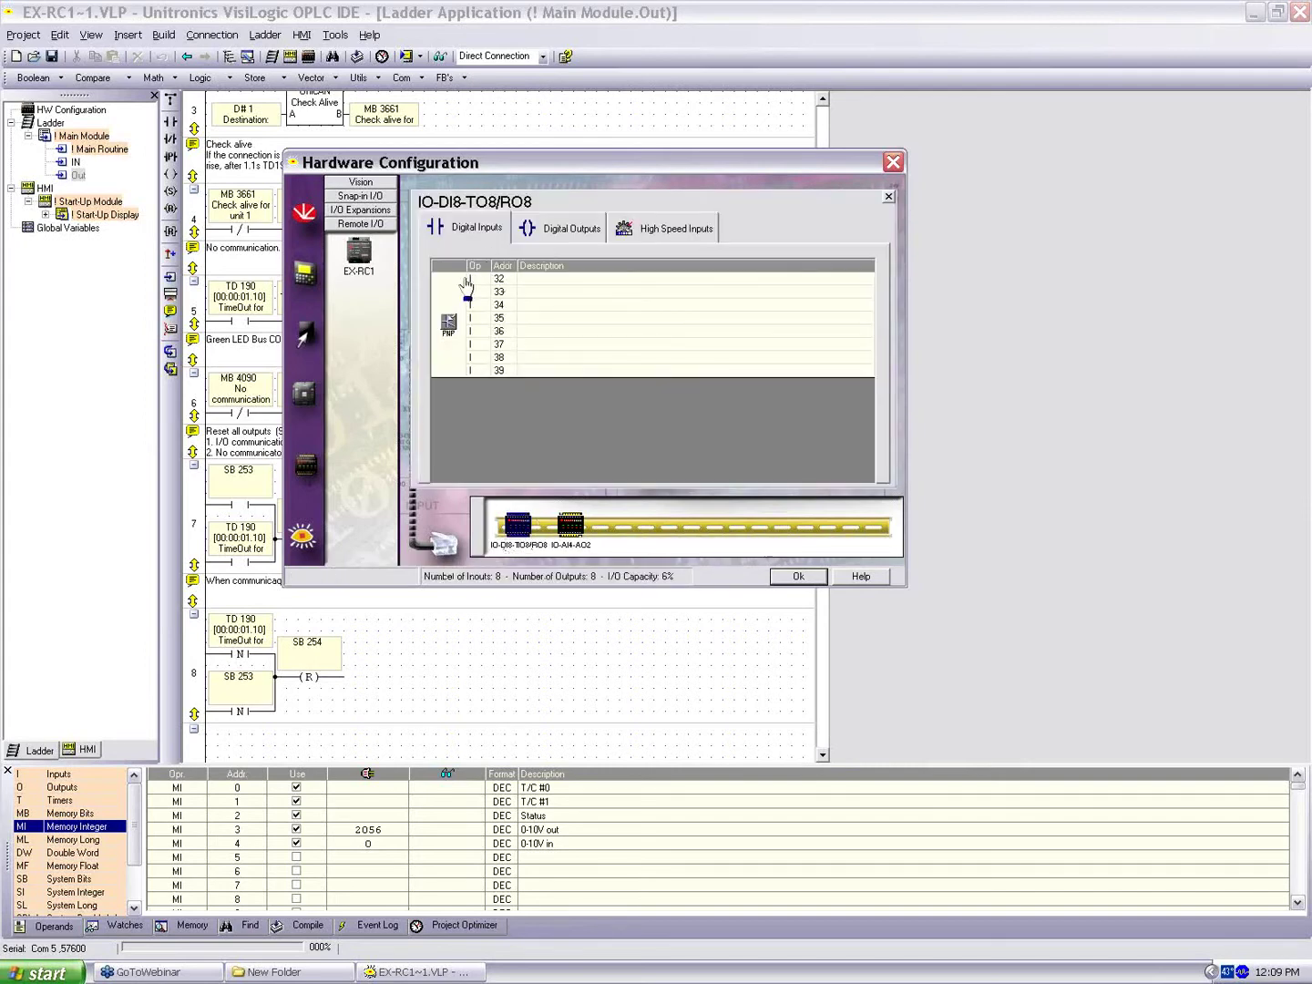
{"action": "left_click", "coordinate": [529, 228]}
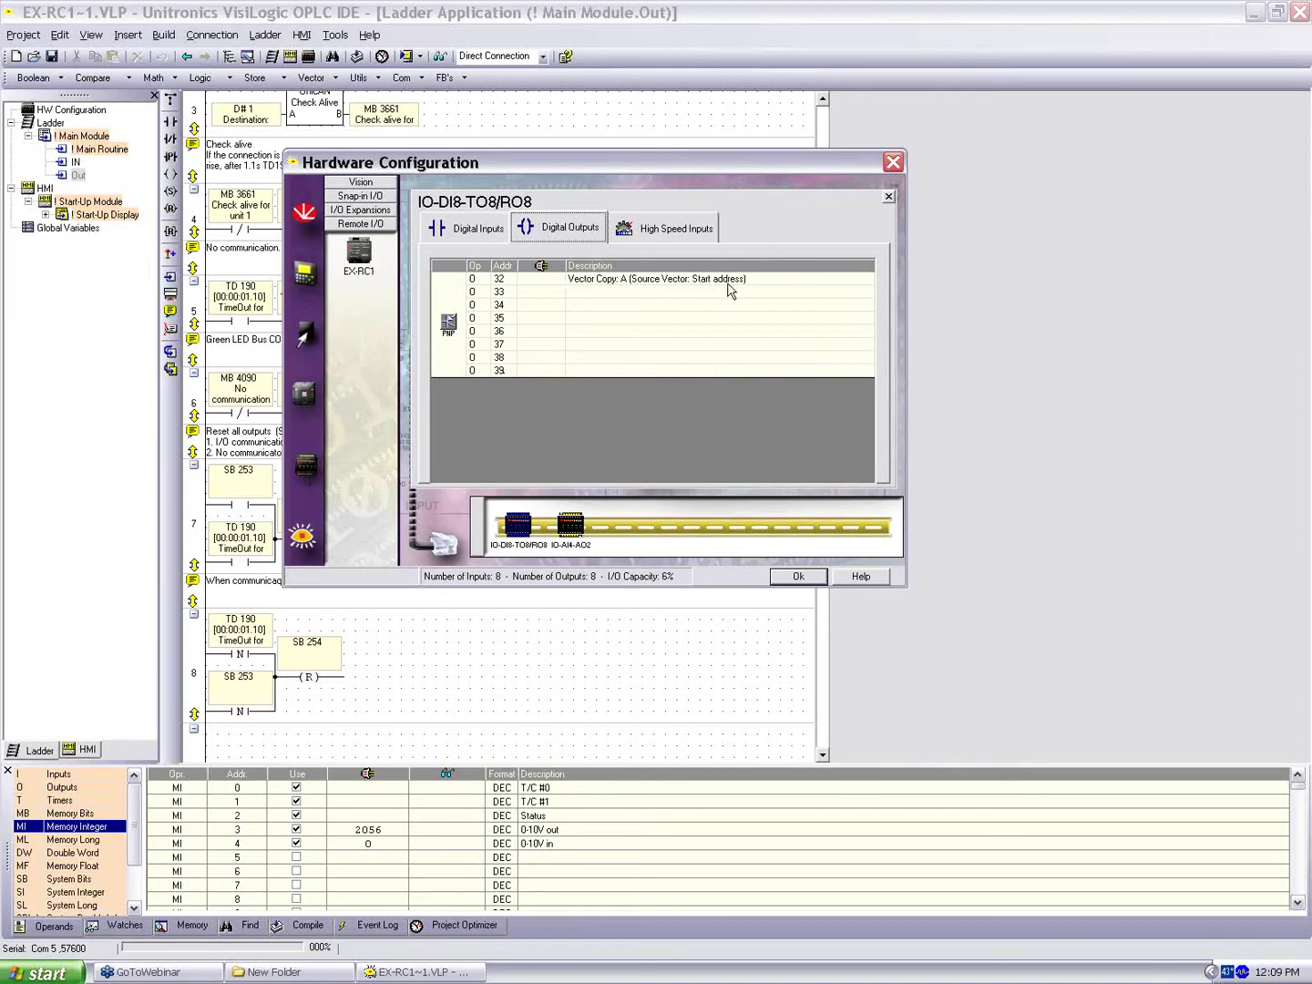
- Review the IO-AI4-AO2 module's analog input 0 (0-10V on MI 4) and analog output 0 (MI 3)
{"action": "left_click", "coordinate": [570, 526]}
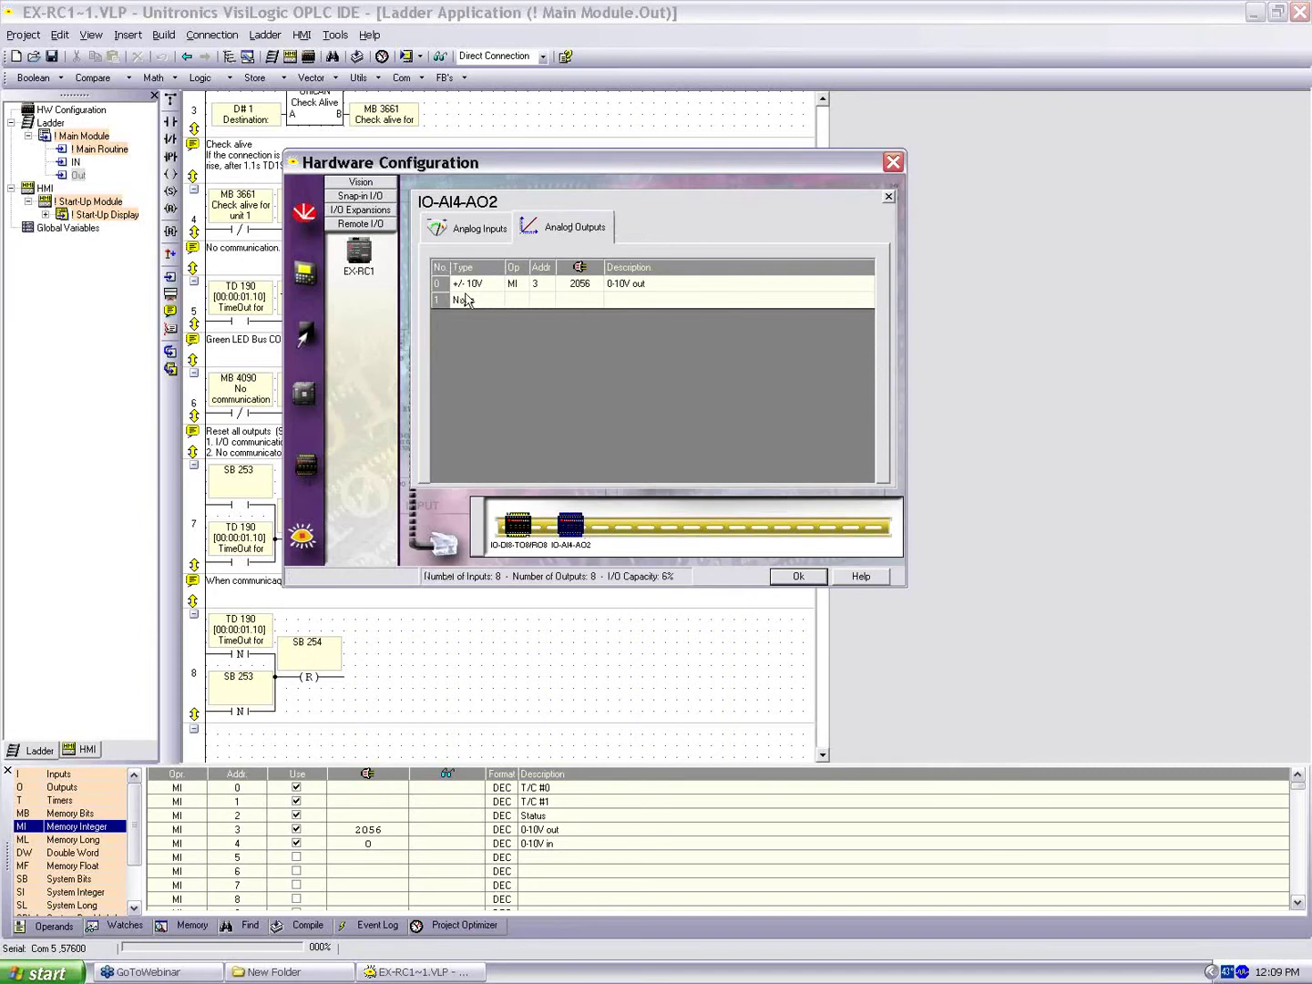
{"action": "left_click", "coordinate": [479, 233]}
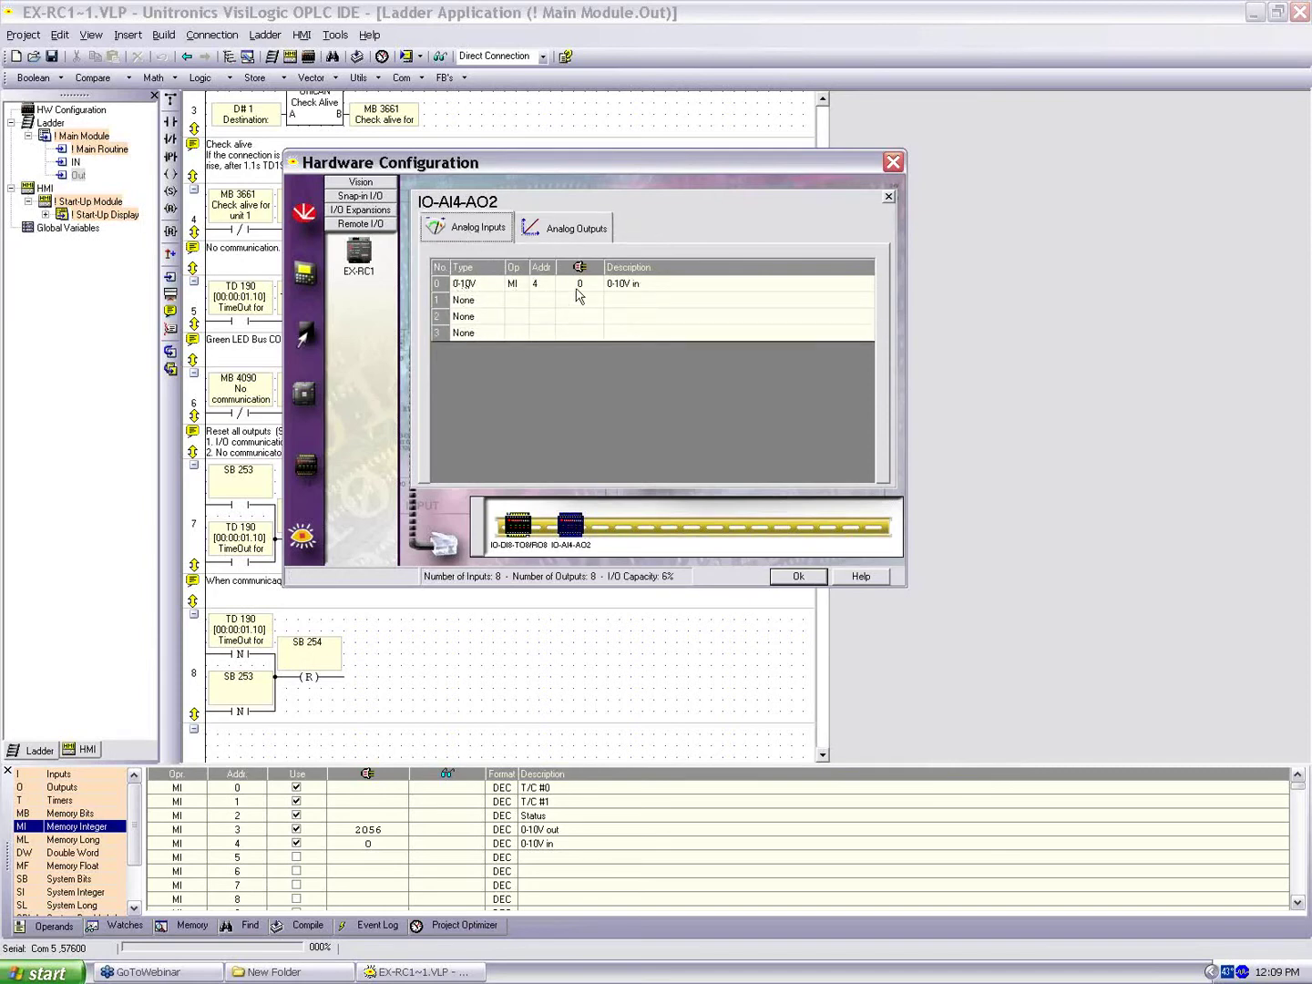
{"action": "left_click", "coordinate": [557, 232]}
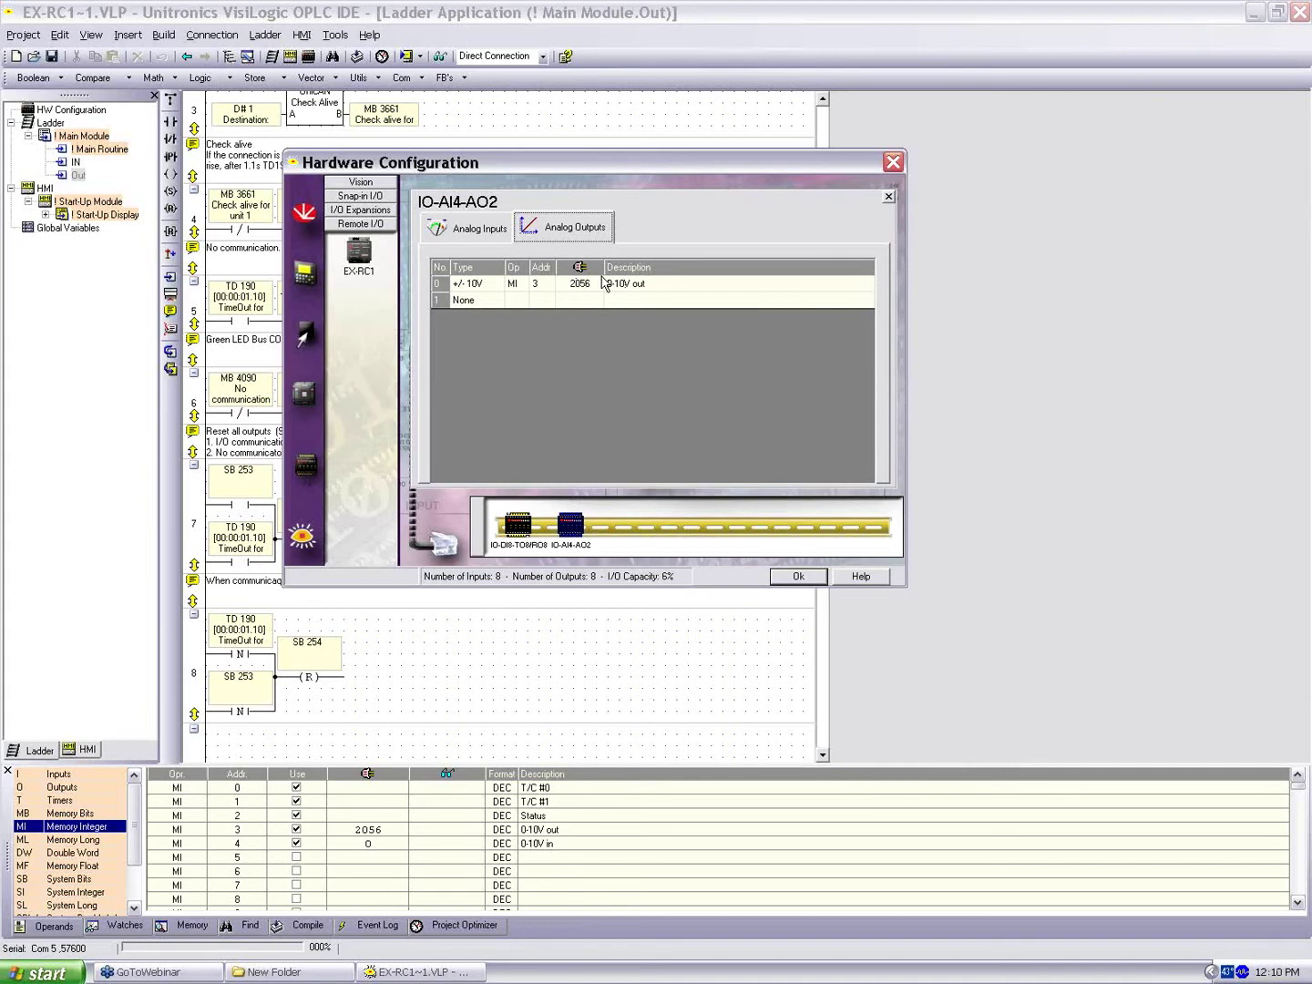
{"action": "left_click", "coordinate": [467, 229]}
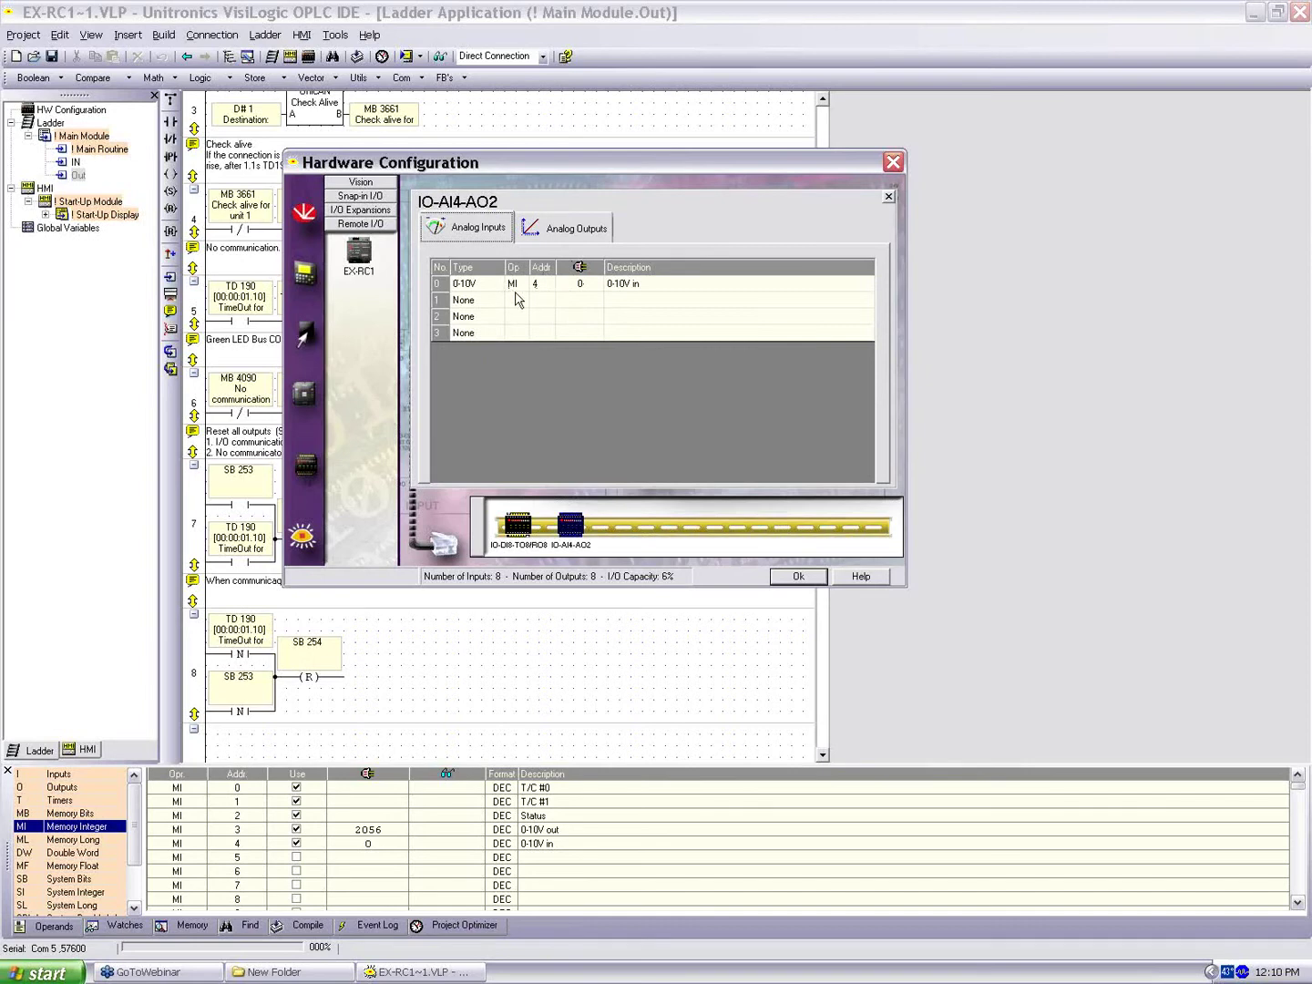
- Accept the hardware configuration with OK and open the Main Module's IN ladder routine
{"action": "left_click", "coordinate": [808, 579]}
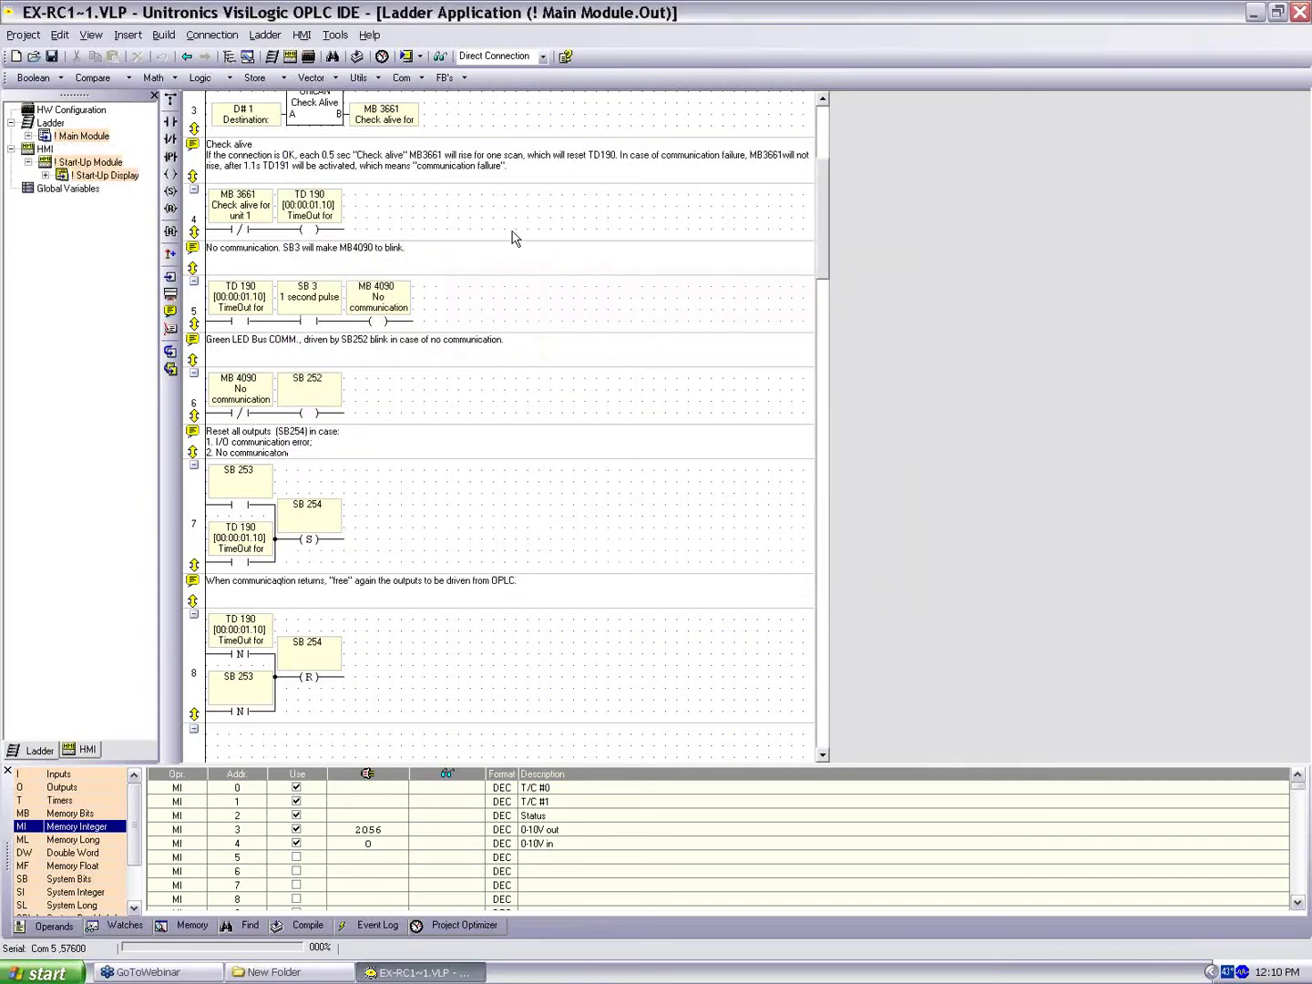
{"action": "left_click", "coordinate": [29, 134]}
{"action": "left_click", "coordinate": [76, 163]}
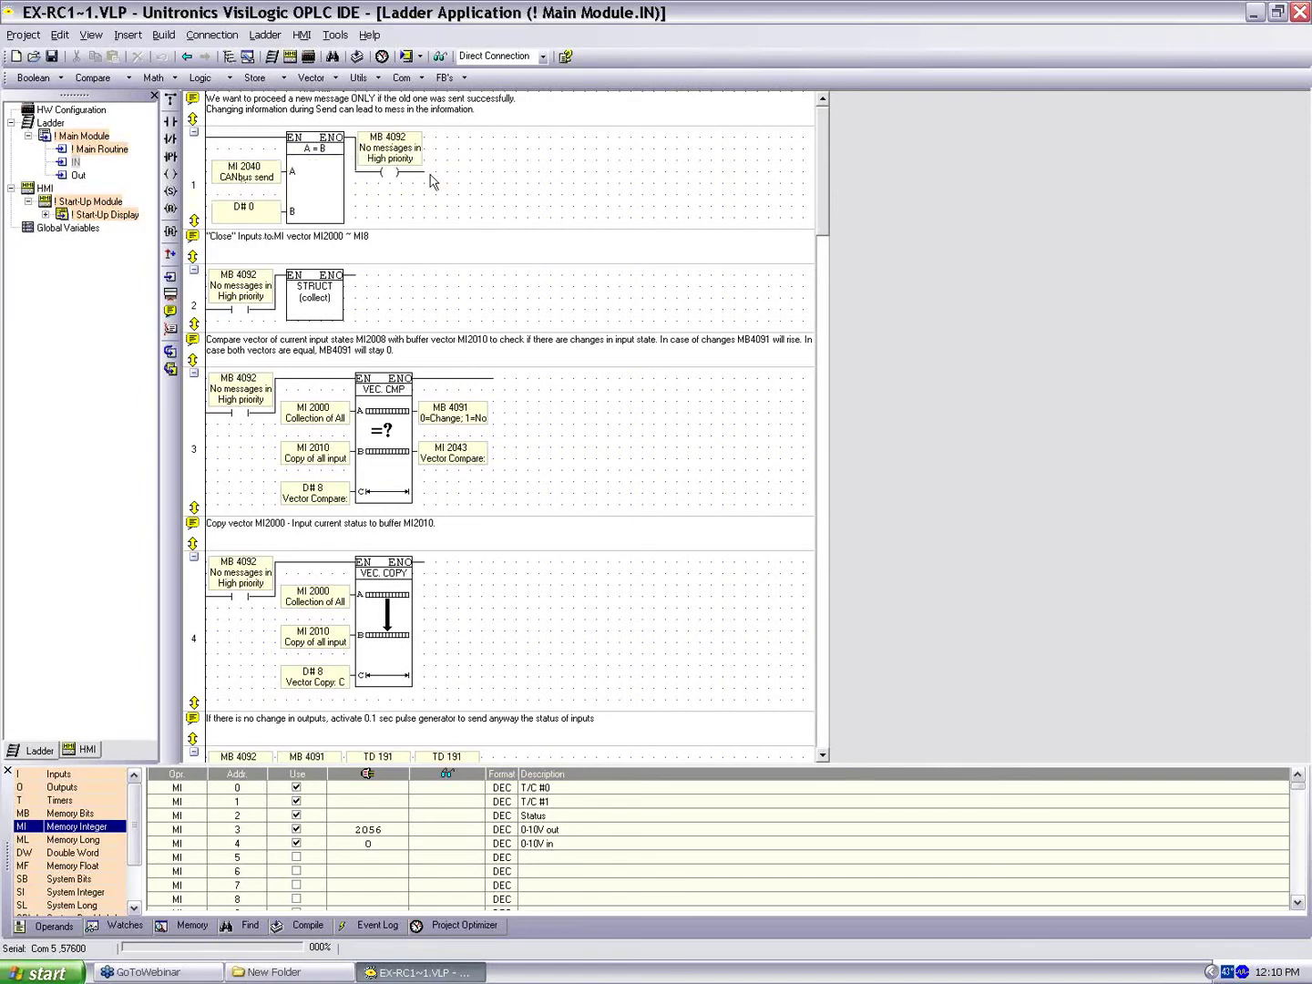
- Open rung 2's STRUCT collect settings, showing inputs from I 32 gathered into vector MI 2000
{"action": "left_click", "coordinate": [304, 290]}
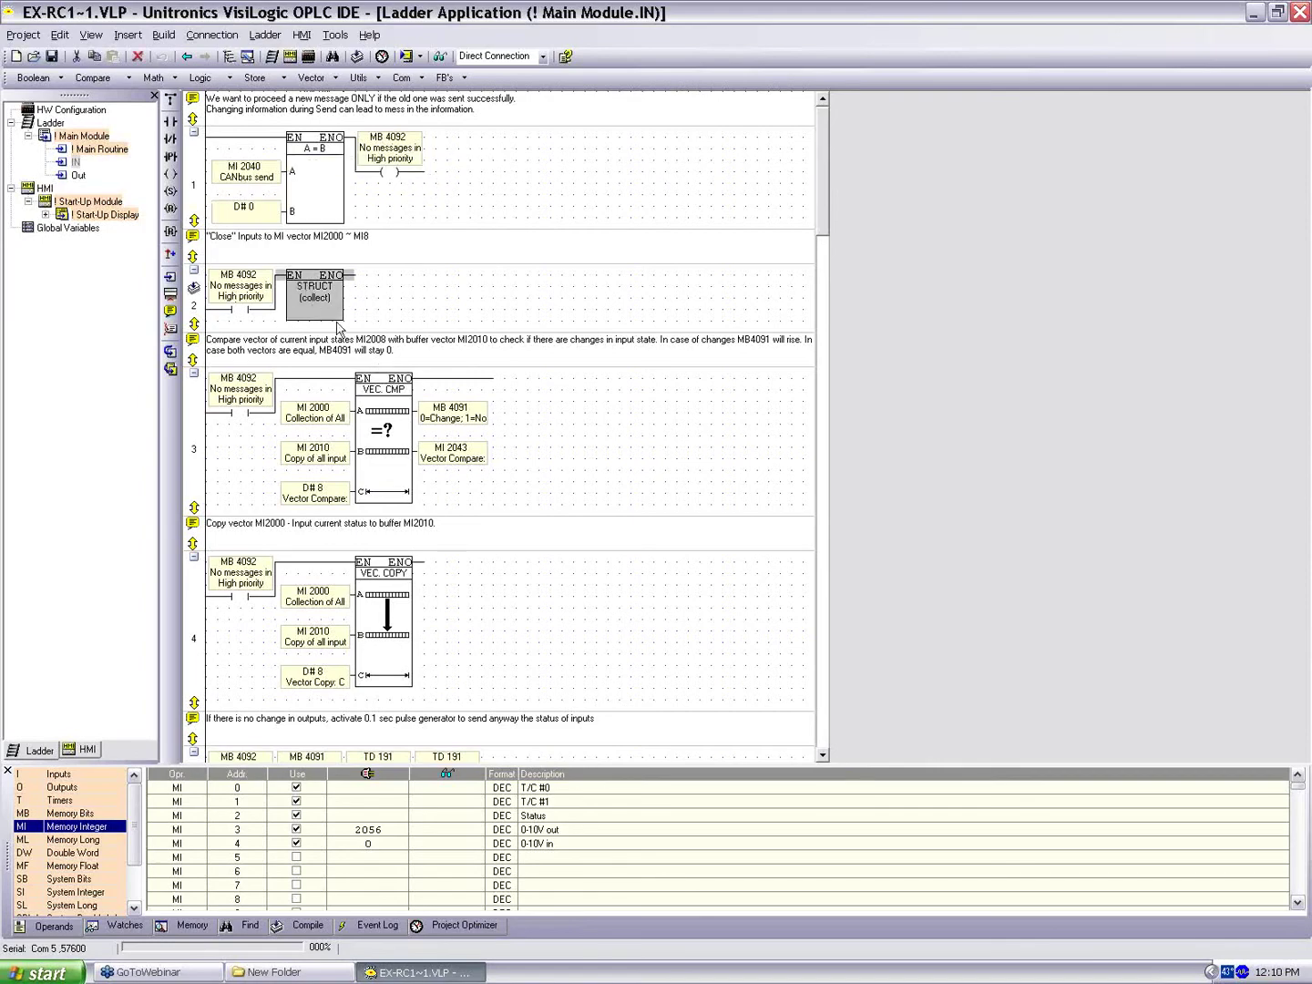
{"action": "double_click", "coordinate": [321, 314]}
{"action": "left_click_drag", "start_coordinate": [710, 369], "coordinate": [649, 105]}
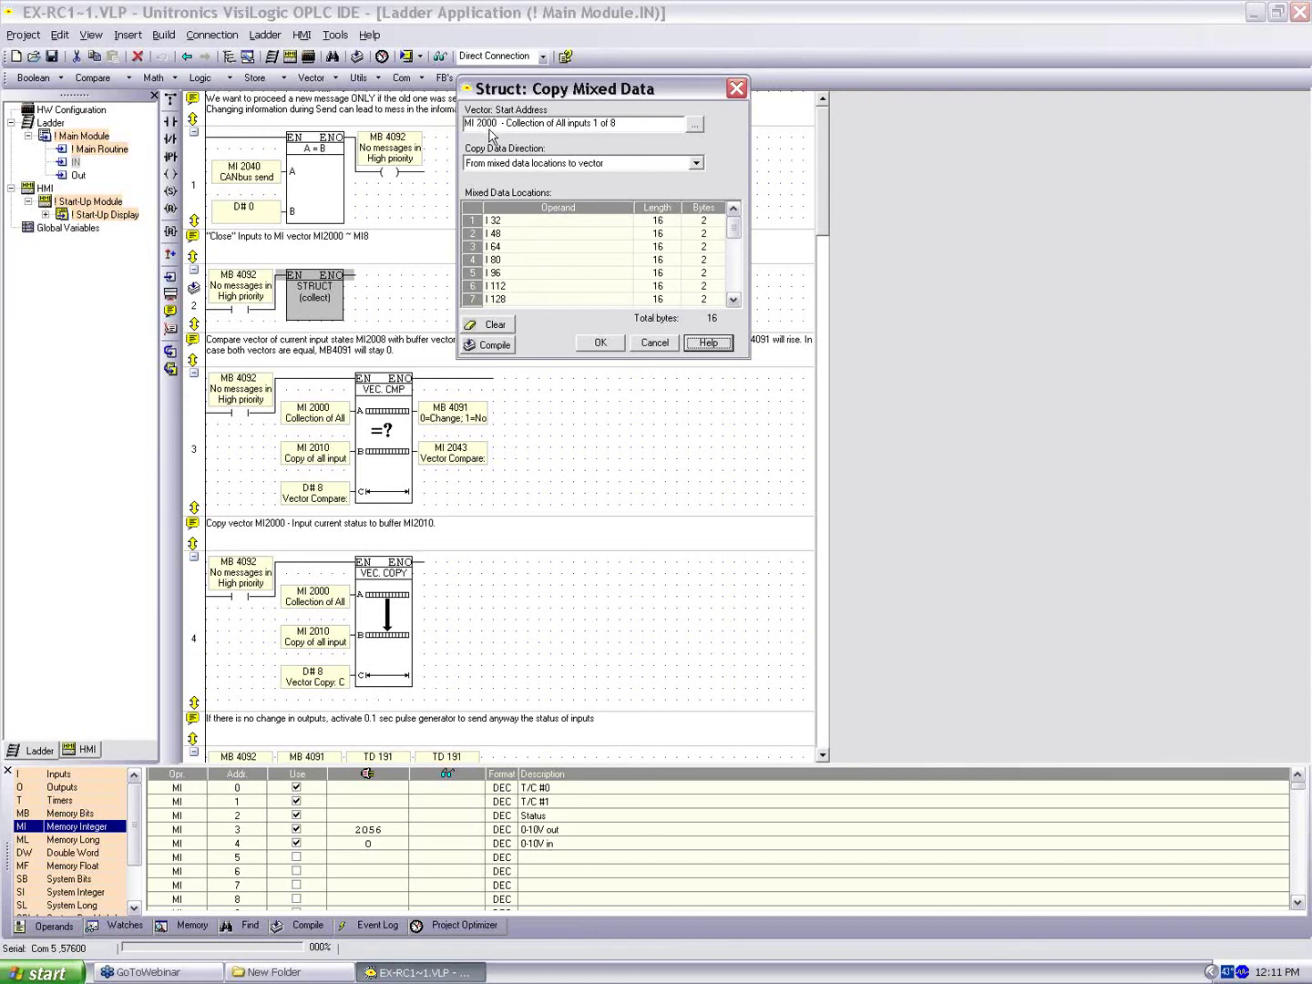
{"action": "mouse_move", "coordinate": [735, 228]}
{"action": "left_mouse_down"}
{"action": "mouse_move", "coordinate": [738, 253]}
{"action": "mouse_move", "coordinate": [740, 219]}
{"action": "left_mouse_up"}
- Cancel the Struct: Copy Mixed Data dialog and scroll down to the UniCAN send rungs 3–6
{"action": "left_click", "coordinate": [654, 342]}
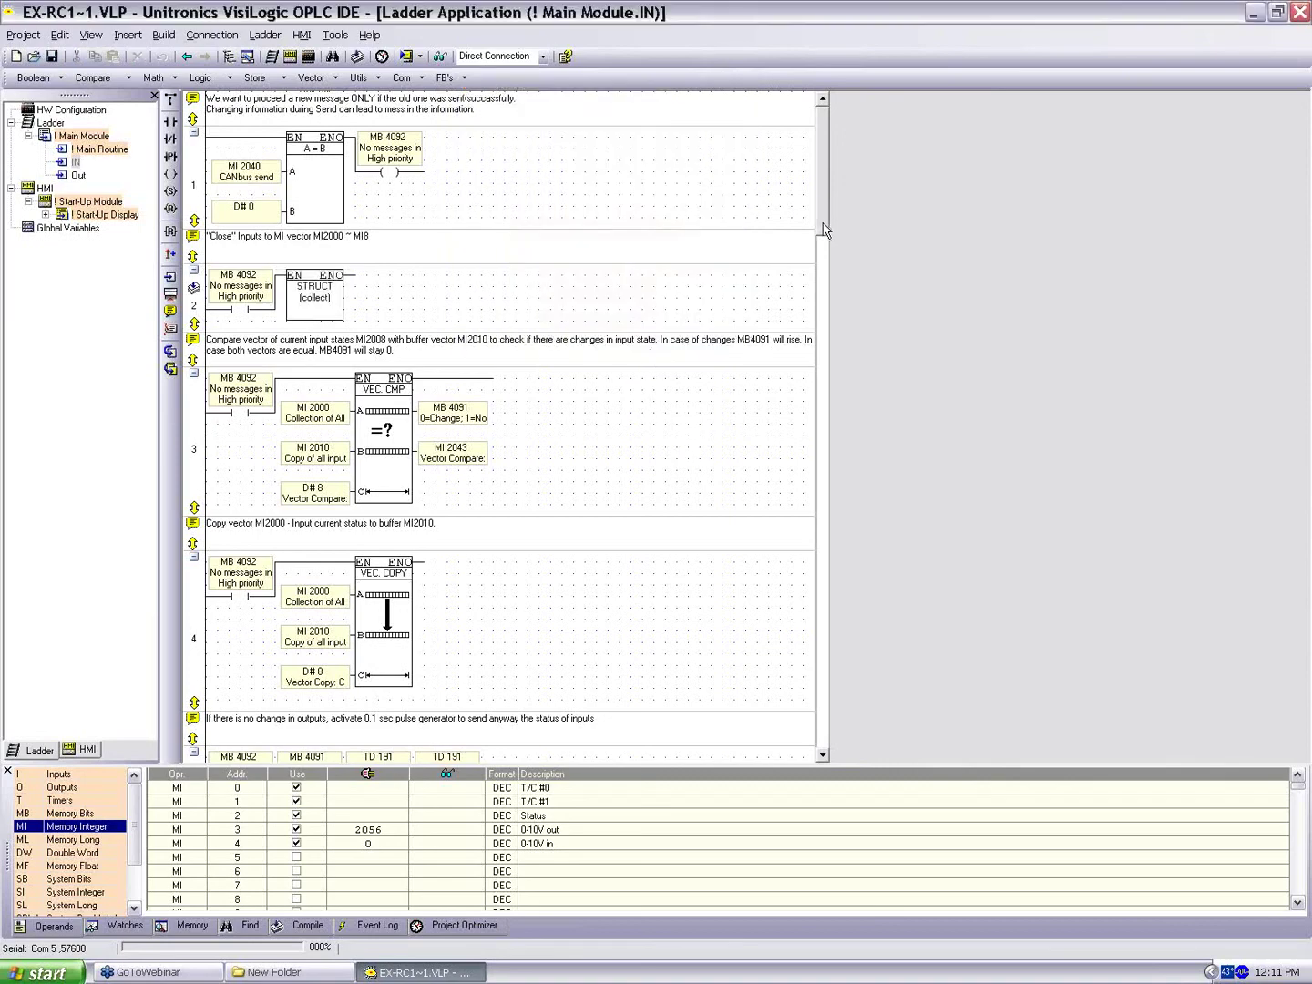
{"action": "scroll", "coordinate": [585, 270], "scroll_direction": "down", "scroll_amount": 5}
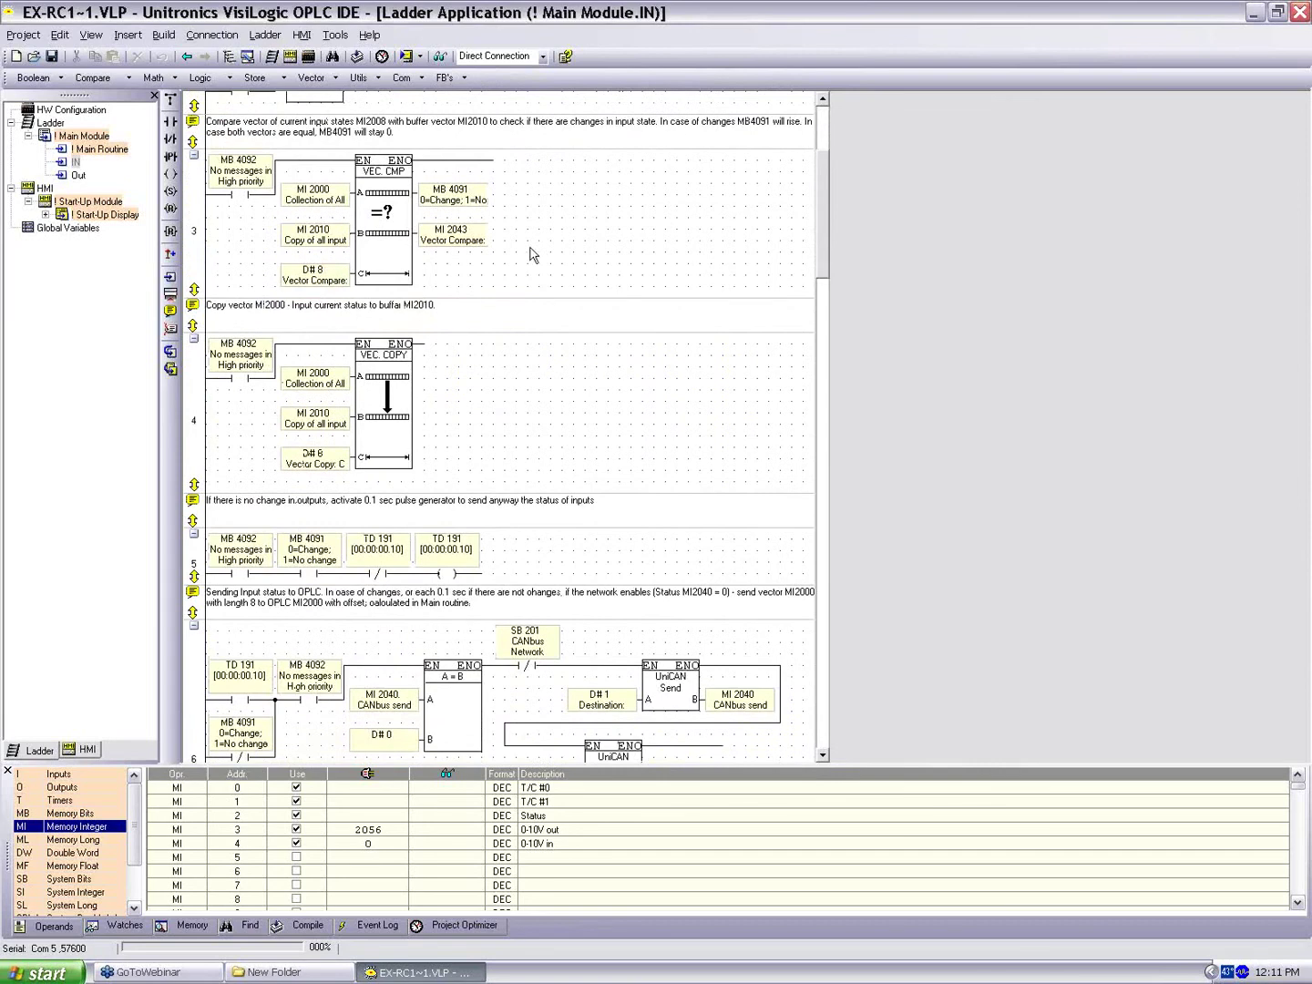